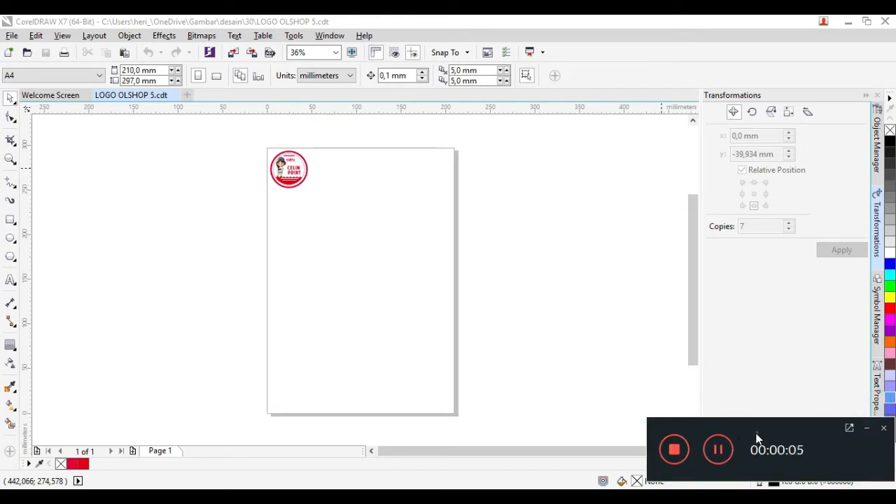
Examine the round CELIN PRINT logo and the separate text objects in its lower half.
{"action": "left_click_drag", "start_coordinate": [756, 437], "coordinate": [103, 431]}
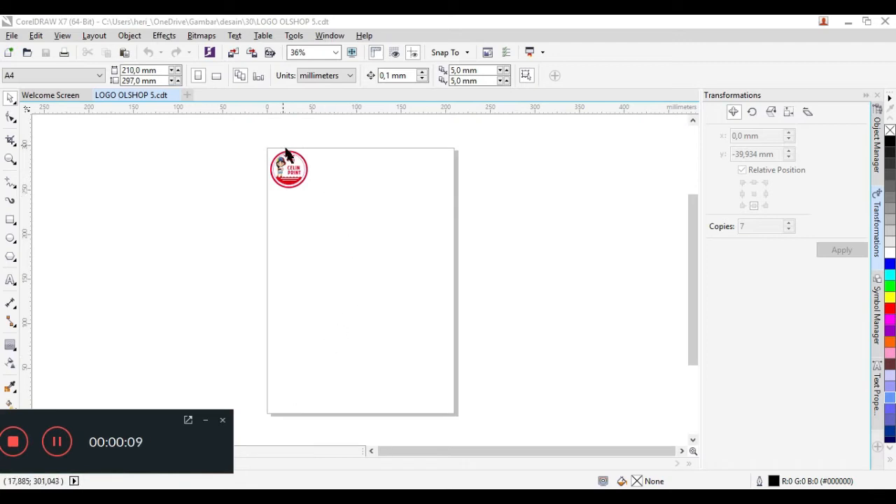
{"action": "scroll", "coordinate": [287, 158], "scroll_direction": "up", "scroll_amount": 2}
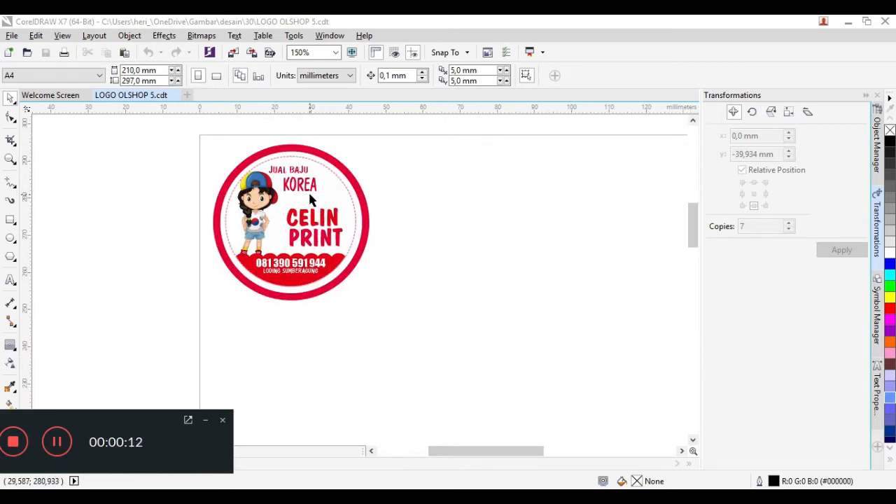
{"action": "scroll", "coordinate": [310, 196], "scroll_direction": "up", "scroll_amount": 1}
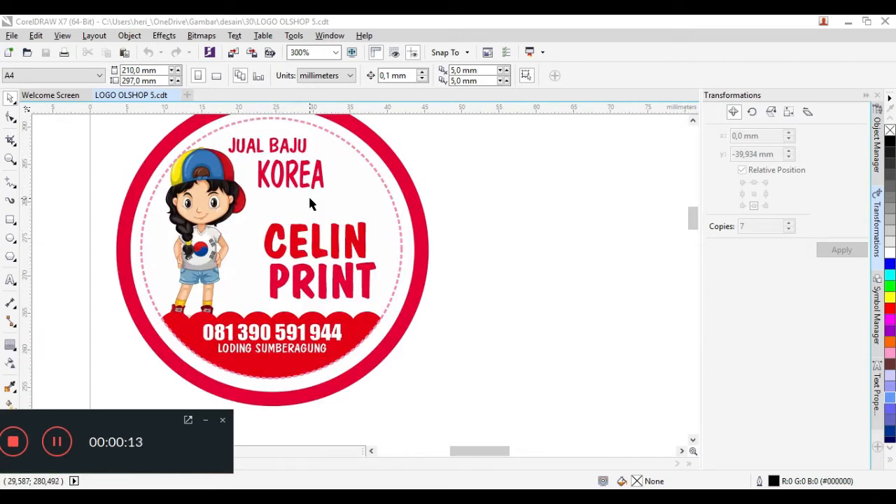
{"action": "scroll", "coordinate": [311, 203], "scroll_direction": "down", "scroll_amount": 1}
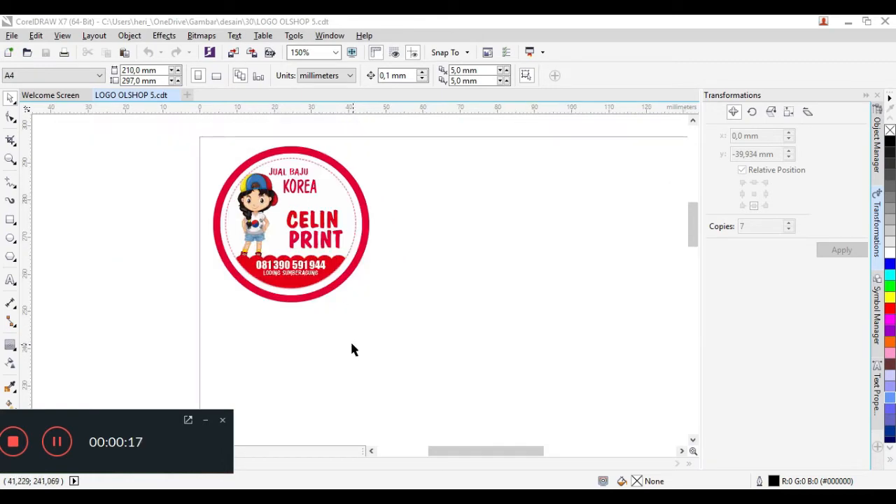
{"action": "left_click", "coordinate": [318, 276]}
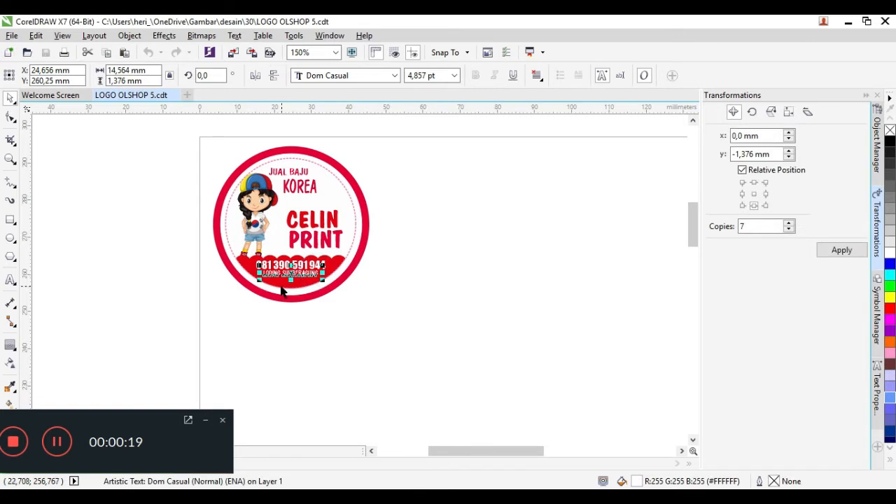
{"action": "scroll", "coordinate": [275, 276], "scroll_direction": "up", "scroll_amount": 1}
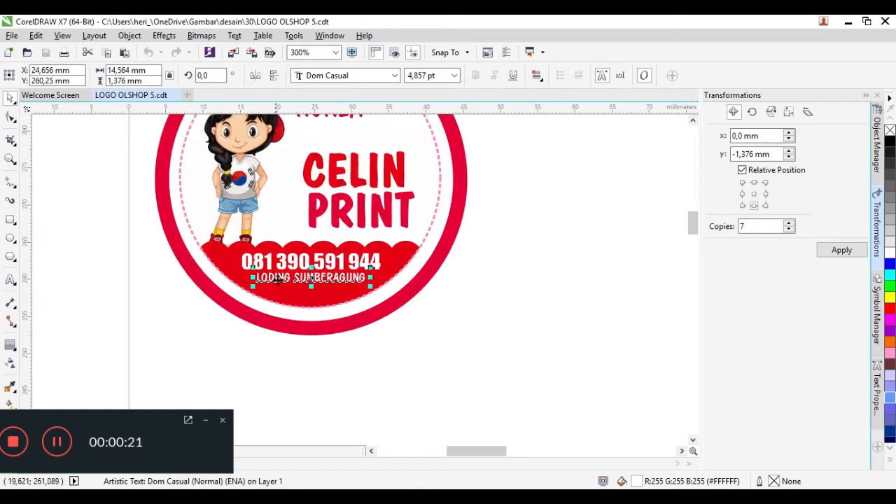
{"action": "left_click", "coordinate": [140, 278]}
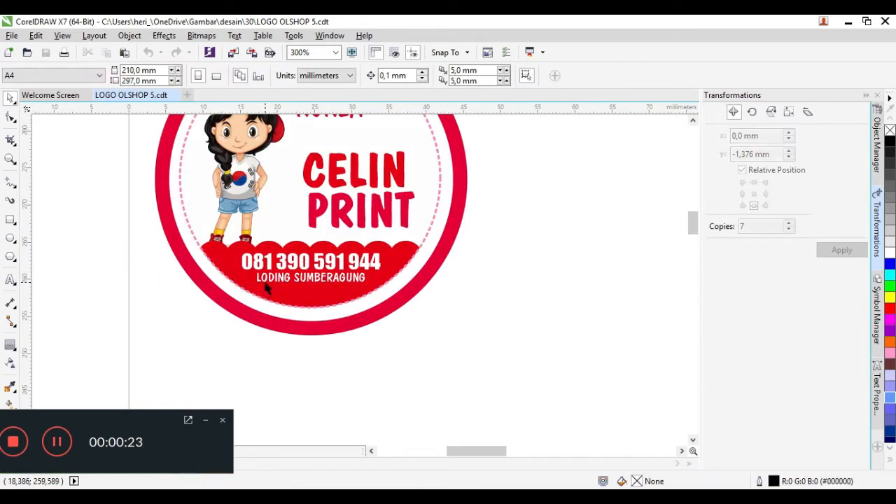
{"action": "left_click", "coordinate": [257, 277]}
{"action": "left_click", "coordinate": [259, 261]}
{"action": "left_click", "coordinate": [344, 219]}
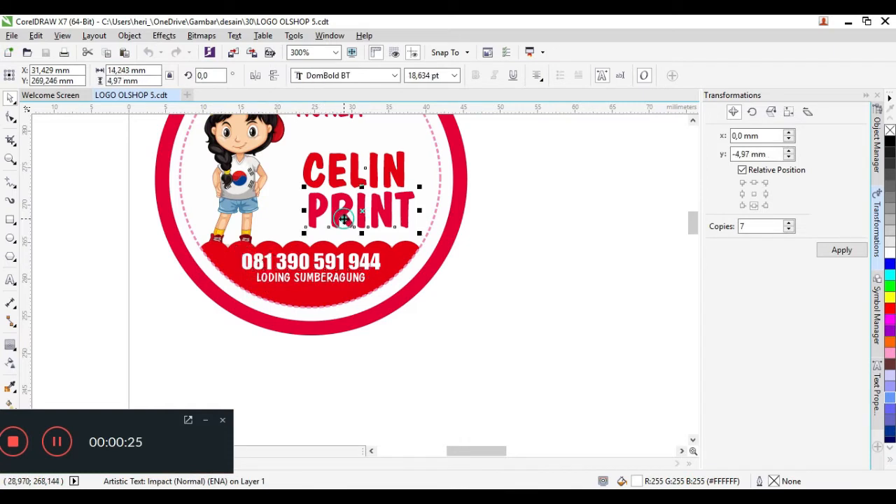
{"action": "left_click", "coordinate": [333, 167]}
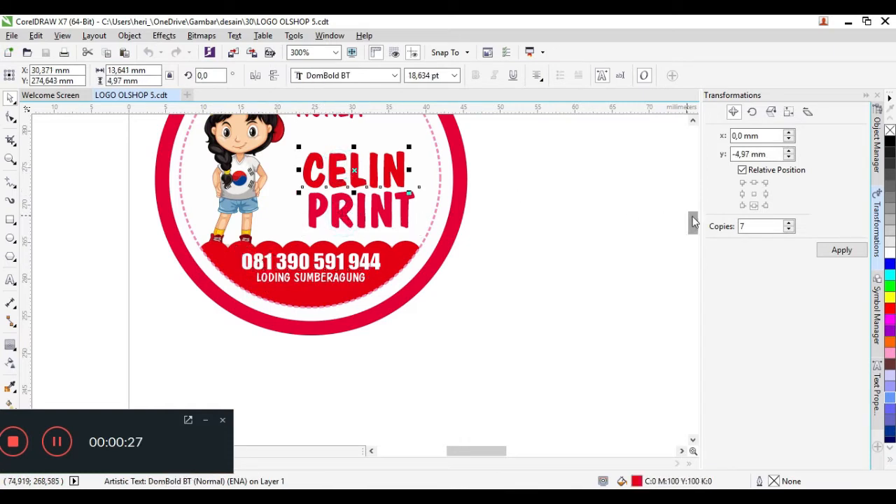
Show the Object Manager and recolour the logo's outer ring, trying yellow before filling it with green (#00FF00).
{"action": "left_click", "coordinate": [878, 151]}
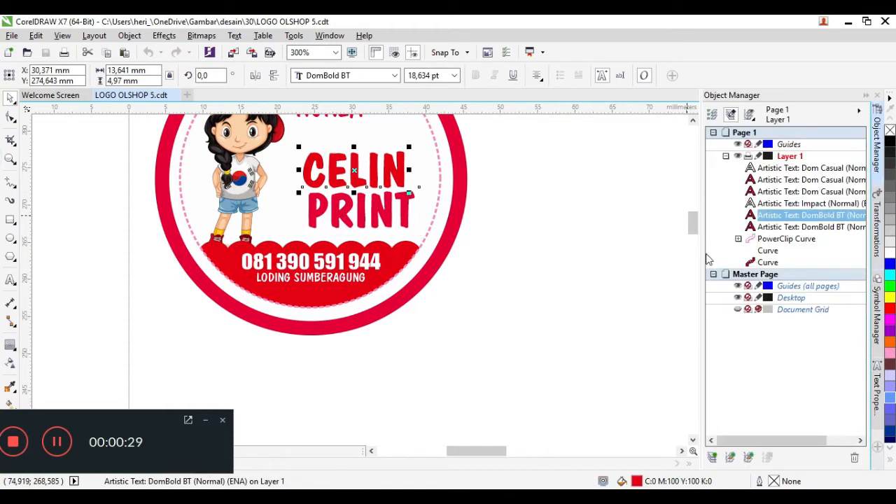
{"action": "left_click_drag", "start_coordinate": [691, 225], "coordinate": [644, 217]}
{"action": "left_click", "coordinate": [455, 261]}
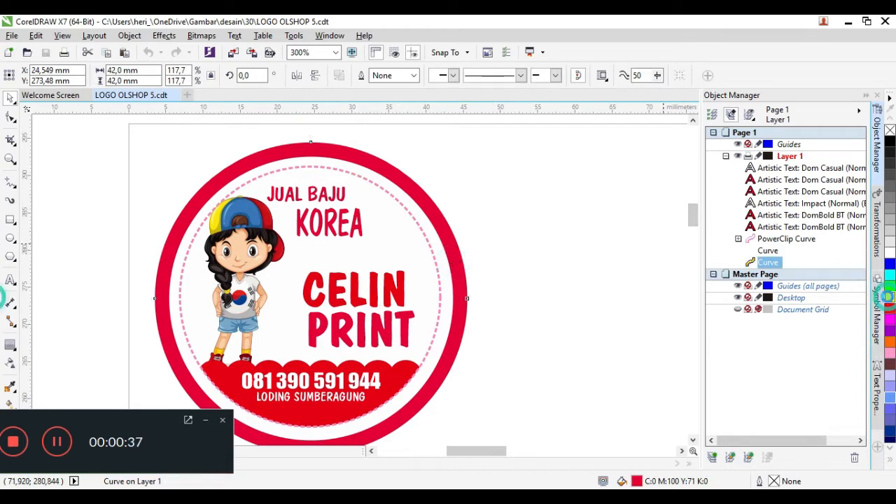
{"action": "left_click", "coordinate": [890, 299]}
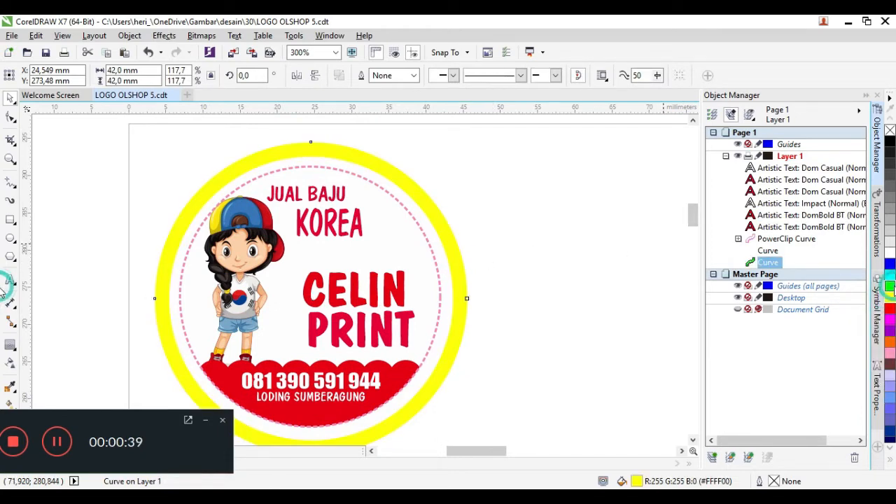
{"action": "left_click", "coordinate": [891, 286]}
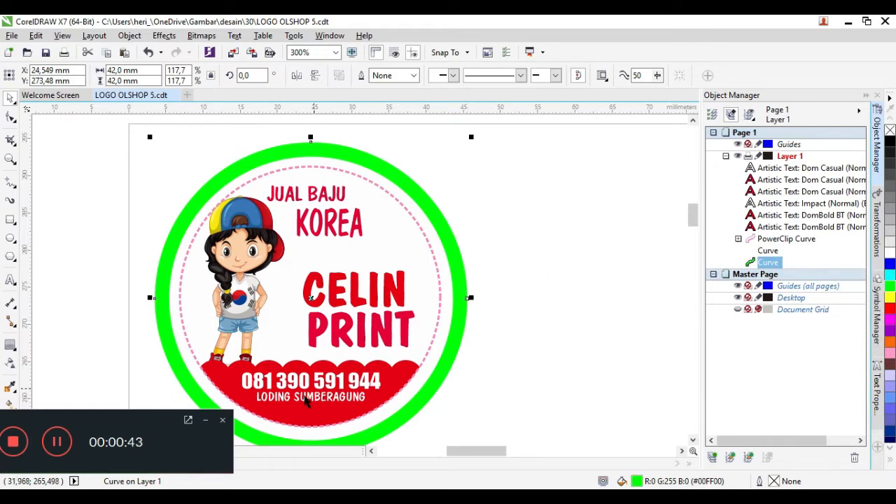
Open the inner circle's PowerClip contents for editing and fill the wide rectangle with green (#00FF00).
{"action": "left_click", "coordinate": [439, 323]}
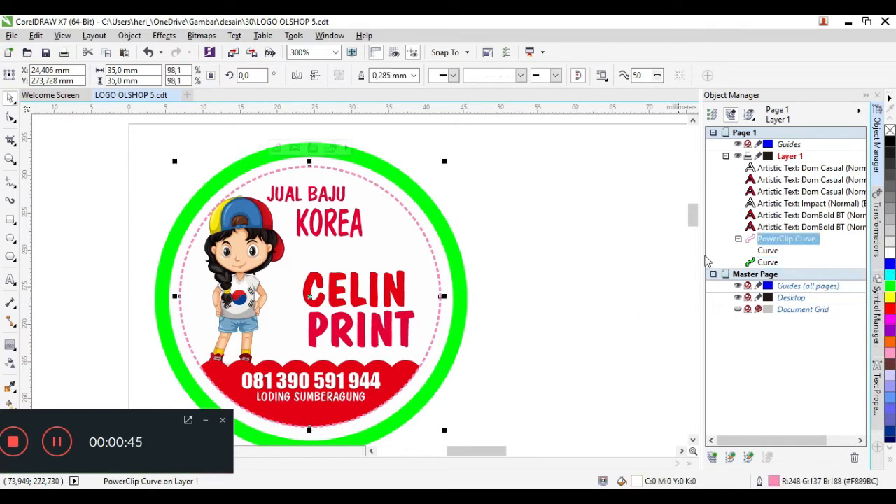
{"action": "left_click_drag", "start_coordinate": [693, 214], "coordinate": [692, 221]}
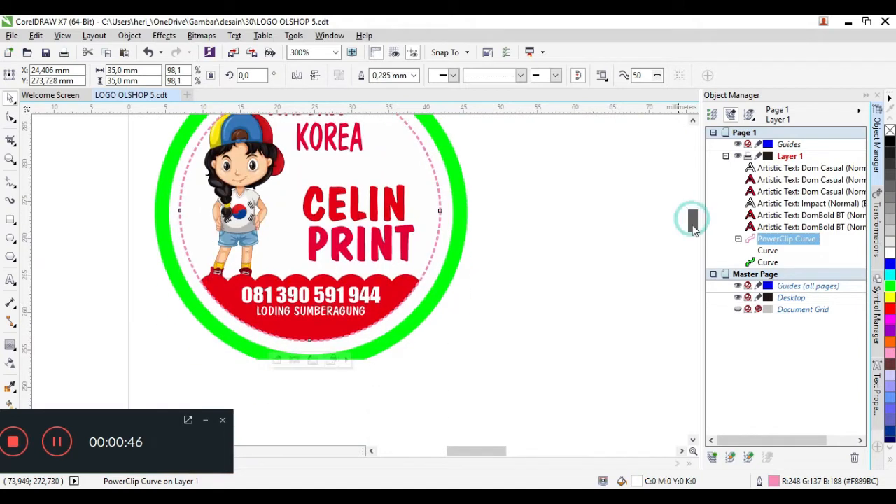
{"action": "left_click", "coordinate": [275, 359]}
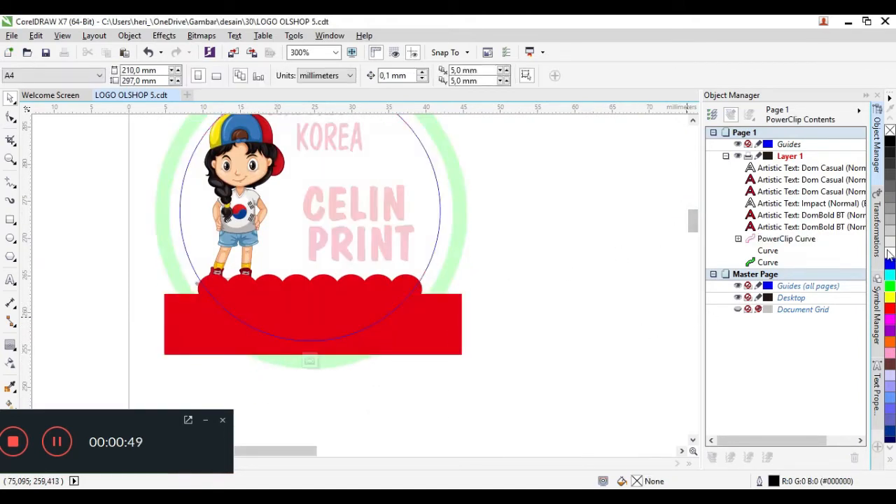
{"action": "left_click", "coordinate": [889, 287]}
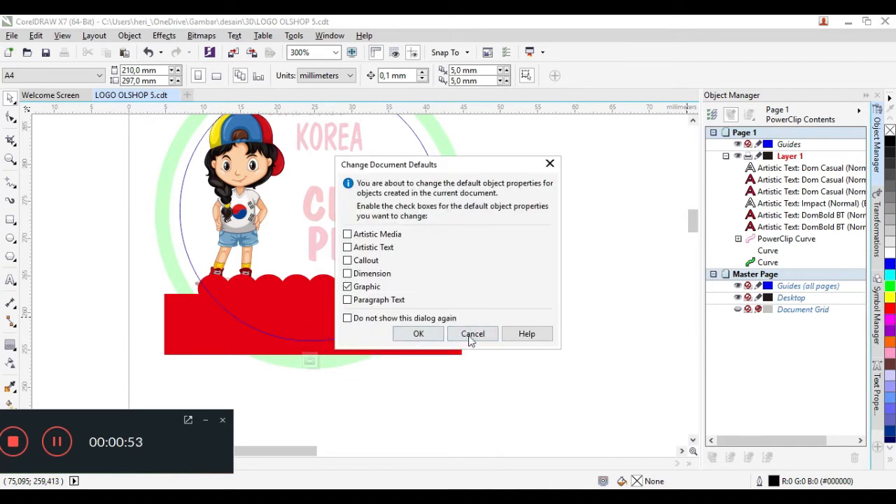
{"action": "left_click", "coordinate": [468, 336]}
{"action": "left_click", "coordinate": [236, 327]}
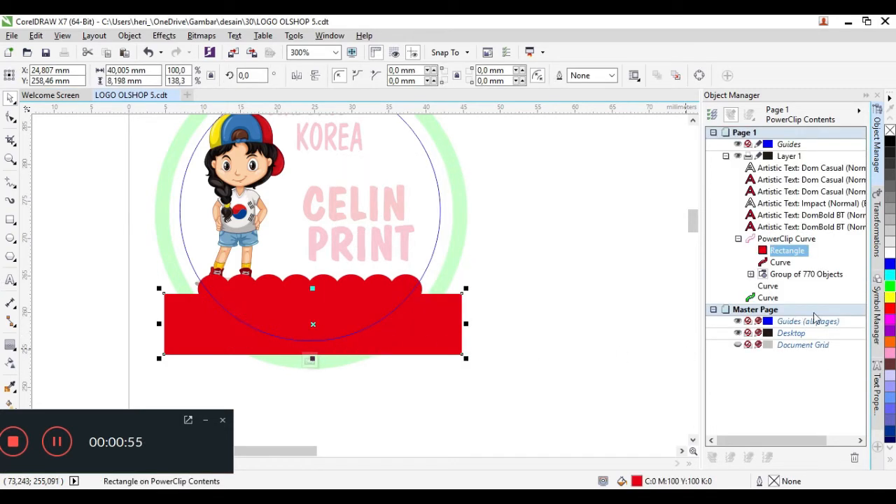
{"action": "left_click", "coordinate": [890, 287]}
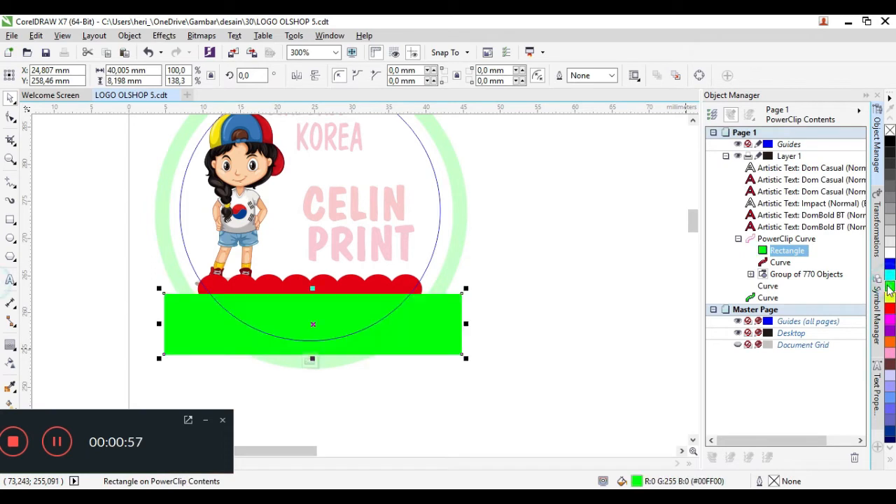
Fill the scalloped curve above the rectangle with green (#00FF00) and finish editing the PowerClip contents.
{"action": "left_click", "coordinate": [780, 262]}
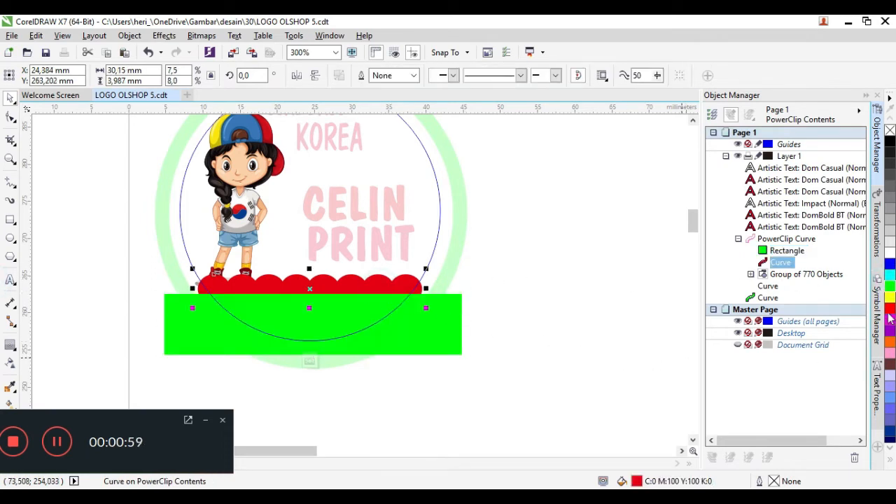
{"action": "left_click", "coordinate": [890, 286]}
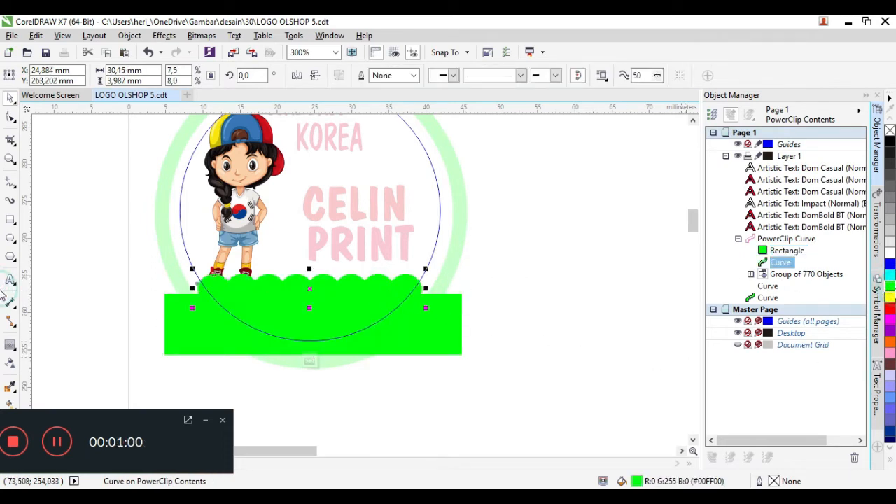
{"action": "left_click", "coordinate": [308, 361]}
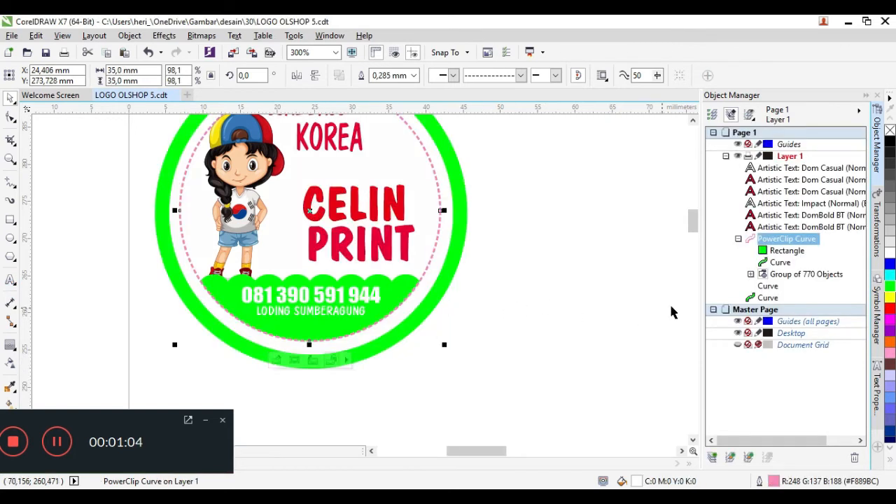
Undo all the recolouring of the scalloped curve, the rectangle and the outer ring, and clear the selection.
{"action": "scroll", "coordinate": [697, 236], "scroll_direction": "up", "scroll_amount": 2}
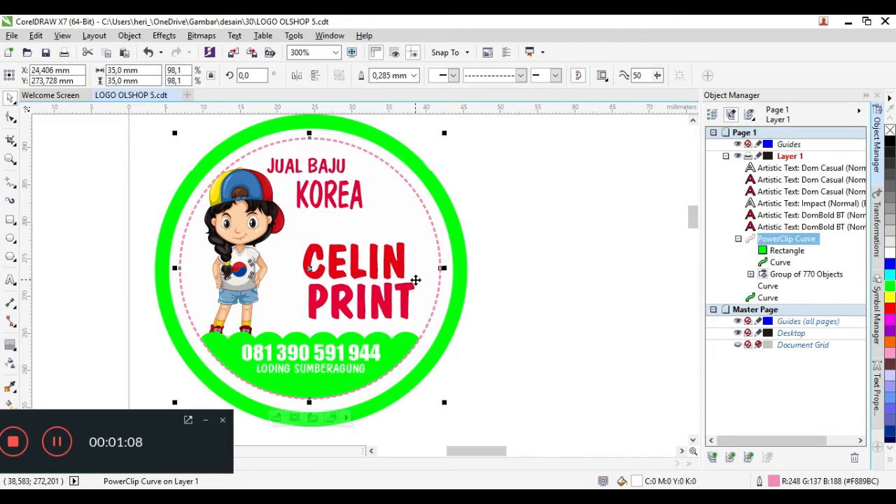
{"action": "left_click", "coordinate": [252, 258]}
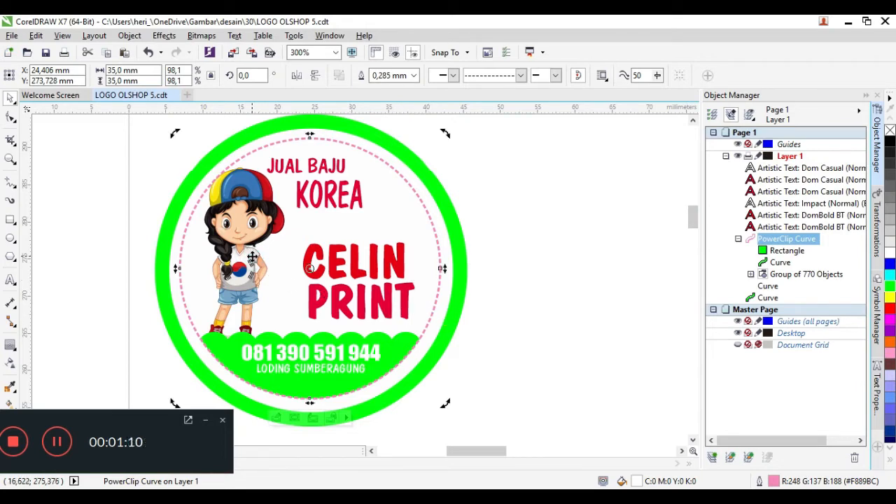
{"action": "left_click", "coordinate": [146, 52]}
{"action": "left_click", "coordinate": [146, 54]}
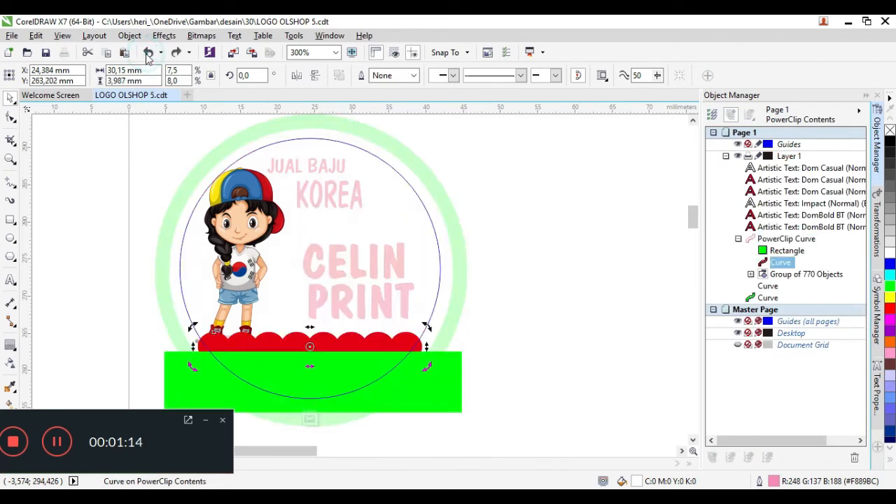
{"action": "left_click", "coordinate": [147, 54]}
{"action": "left_click", "coordinate": [146, 54]}
{"action": "left_click", "coordinate": [147, 54]}
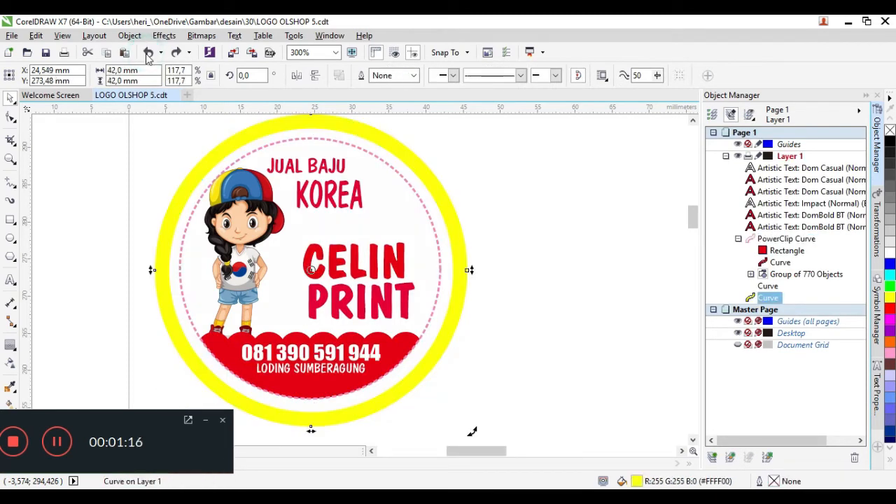
{"action": "left_click", "coordinate": [147, 54]}
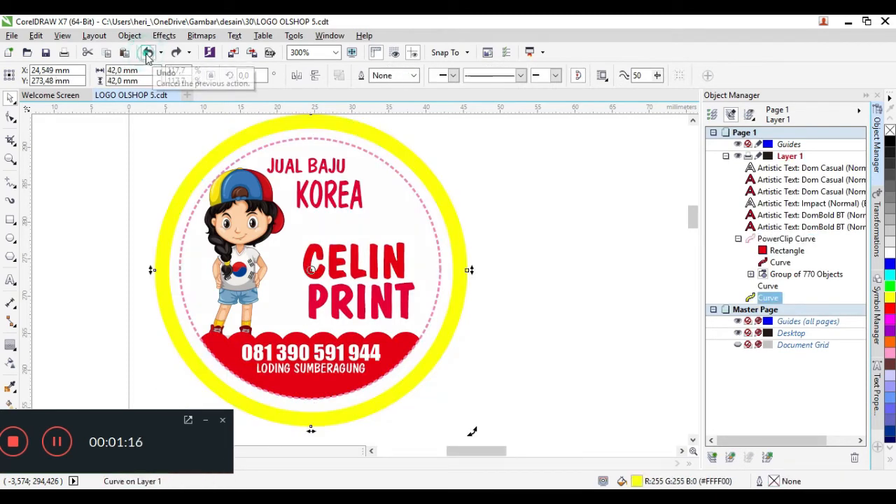
{"action": "left_click", "coordinate": [126, 166]}
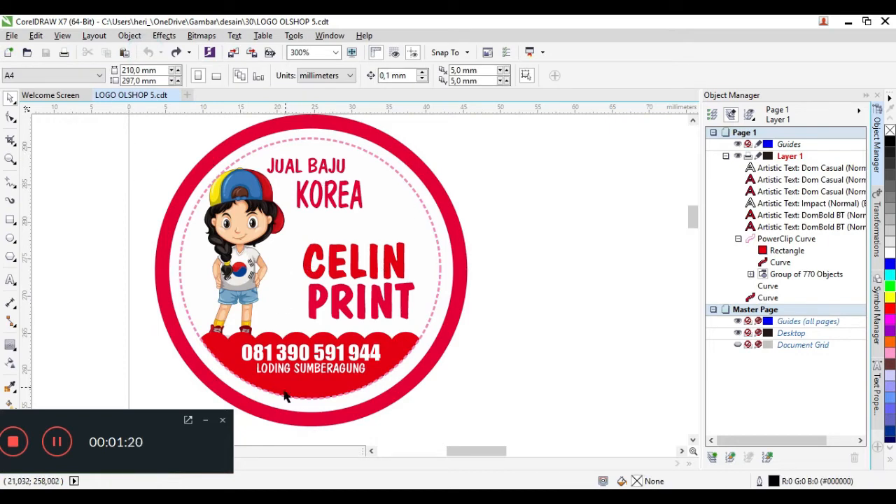
Check the fonts of the JUAL BAJU, KOREA and CELIN PRINT texts by selecting the text objects.
{"action": "left_click", "coordinate": [313, 200]}
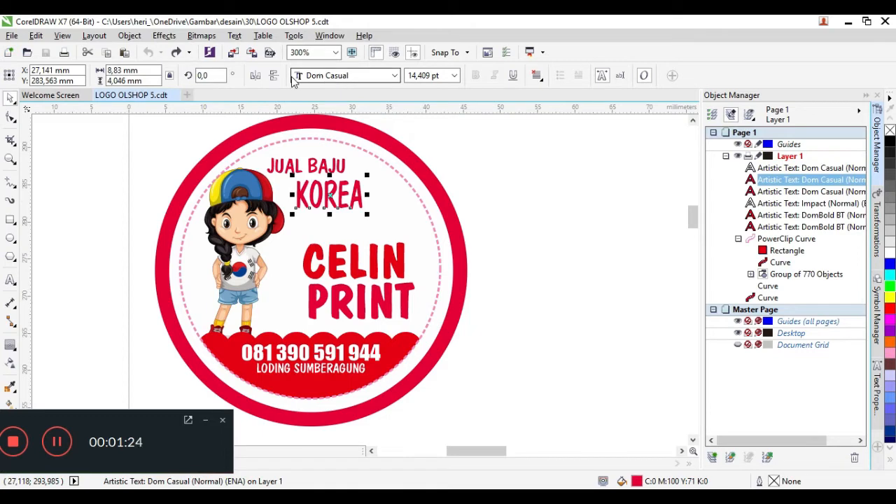
{"action": "left_click", "coordinate": [321, 261]}
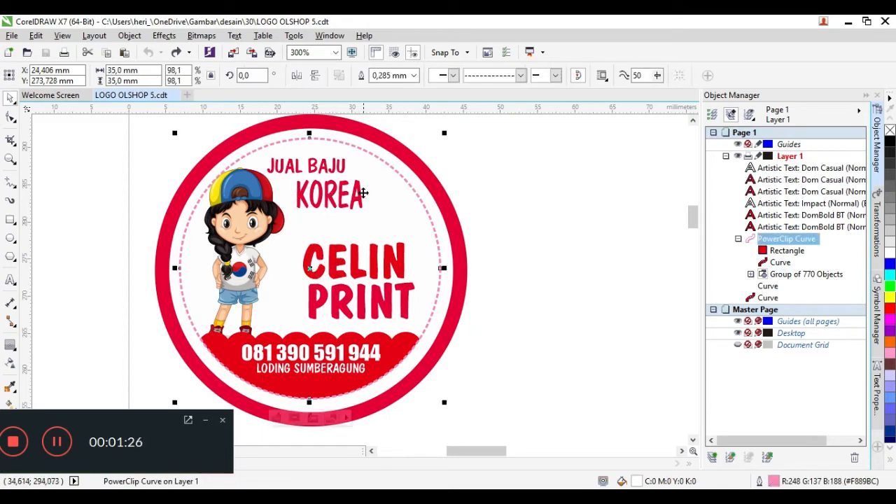
{"action": "left_click", "coordinate": [342, 265]}
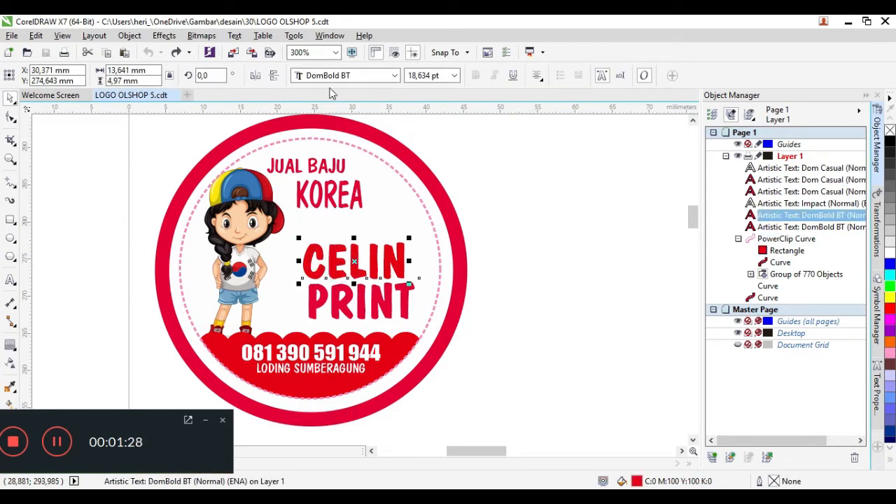
{"action": "left_click", "coordinate": [319, 171]}
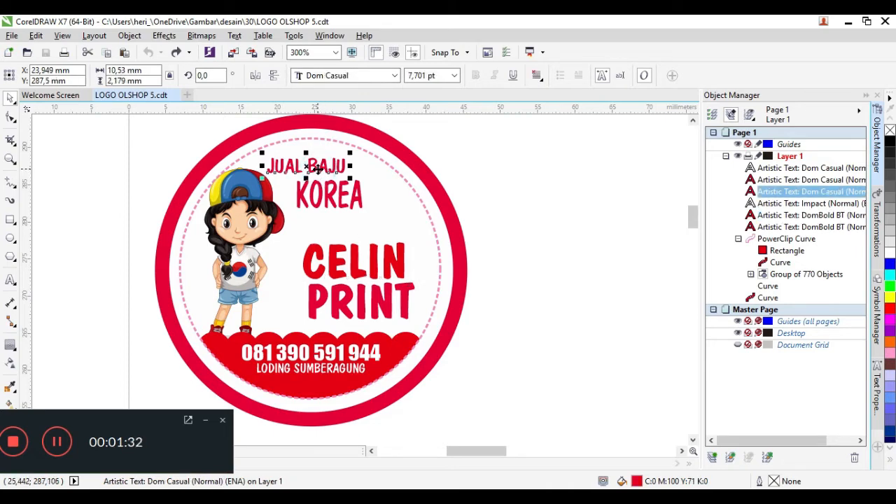
{"action": "left_click", "coordinate": [326, 187]}
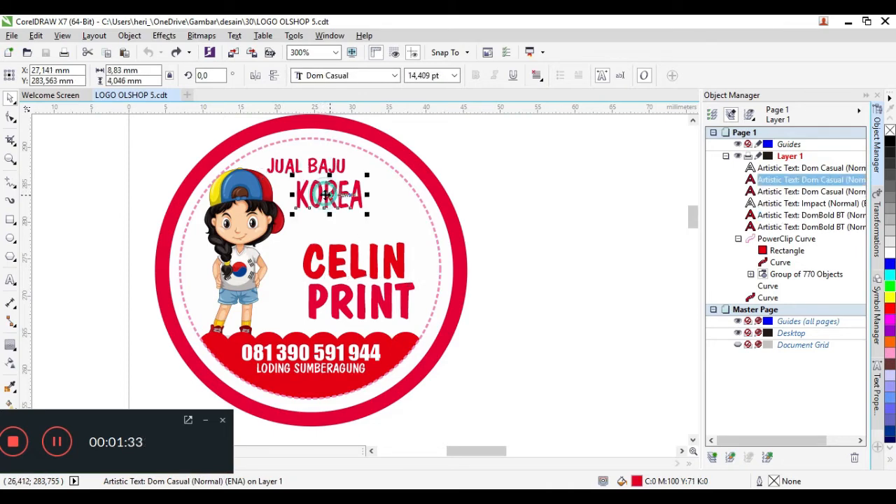
{"action": "left_click", "coordinate": [330, 257]}
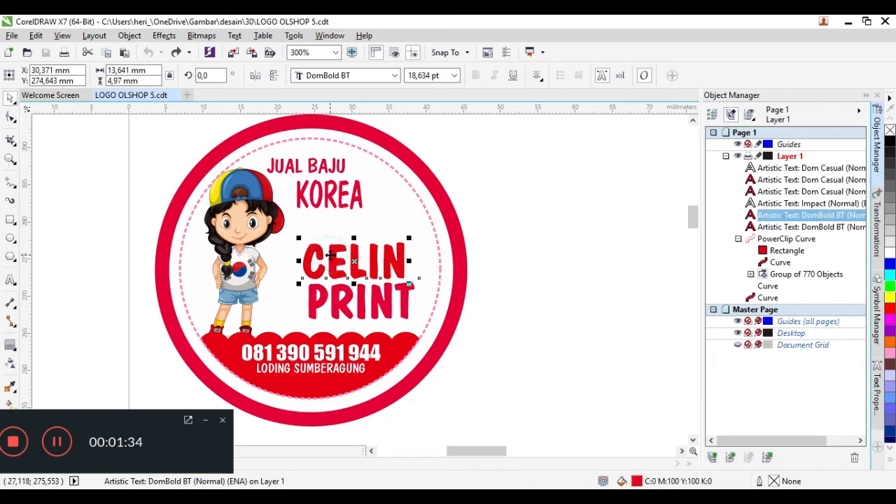
{"action": "left_click", "coordinate": [345, 313]}
{"action": "left_click", "coordinate": [340, 358]}
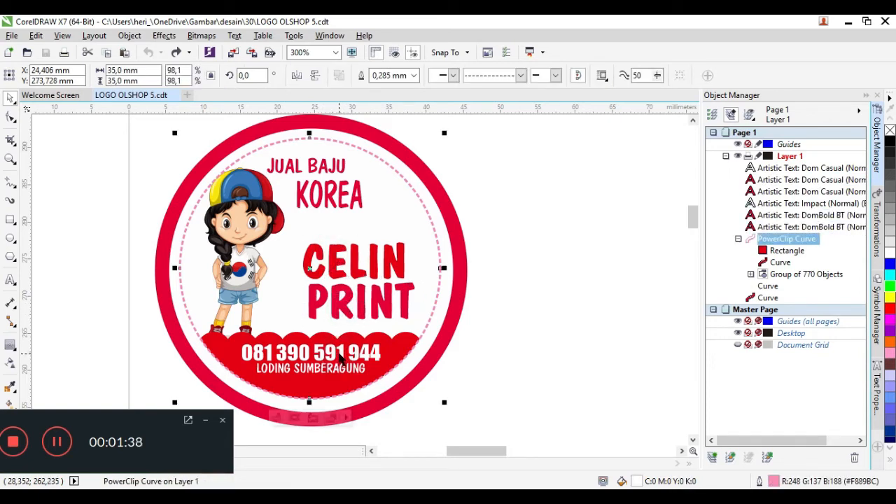
Check the fonts of the phone number text and the small address line below it.
{"action": "left_click", "coordinate": [331, 357]}
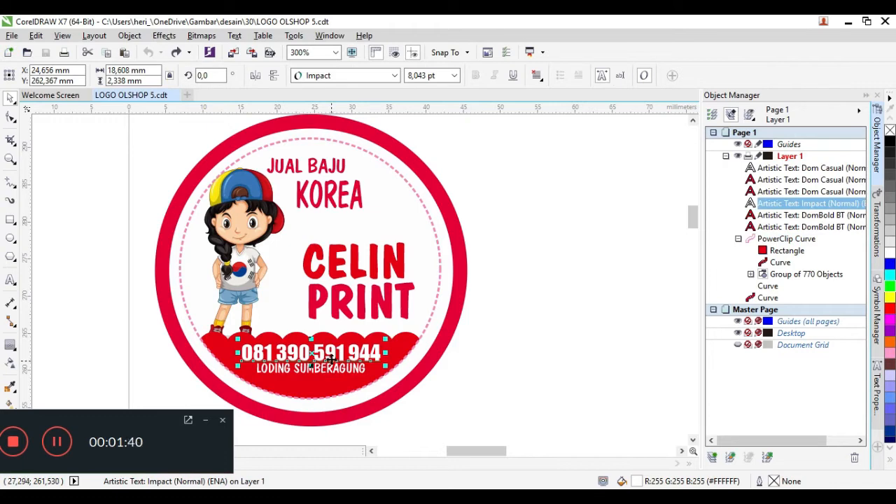
{"action": "left_click", "coordinate": [333, 373]}
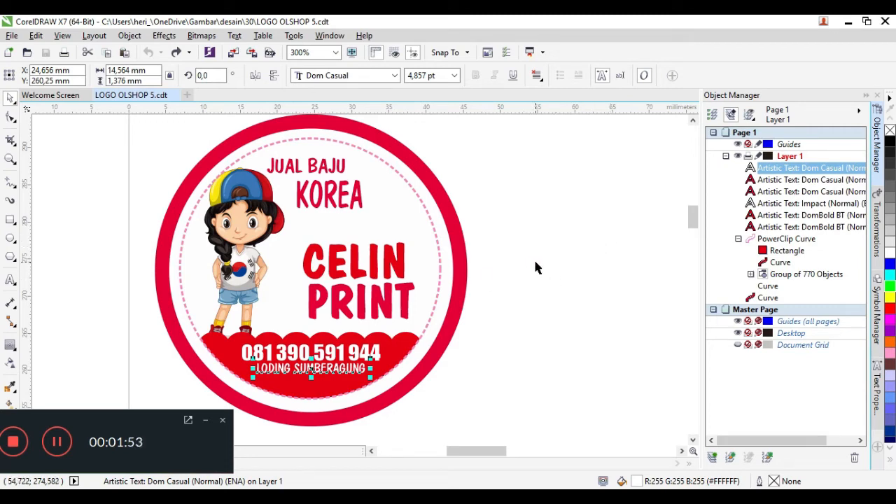
Add a two-line Arial 24 pt note above the page with the label paswod and the file's password below it.
{"action": "scroll", "coordinate": [535, 268], "scroll_direction": "down", "scroll_amount": 3}
{"action": "left_click", "coordinate": [10, 281]}
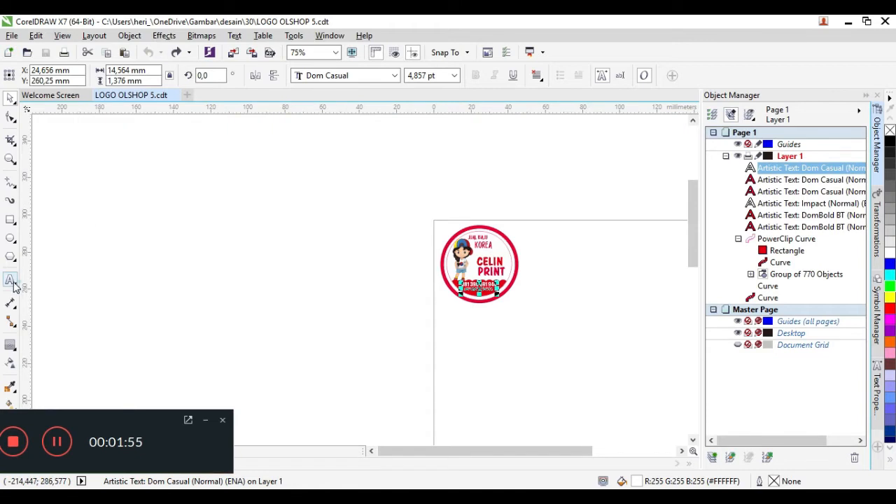
{"action": "left_click", "coordinate": [456, 181]}
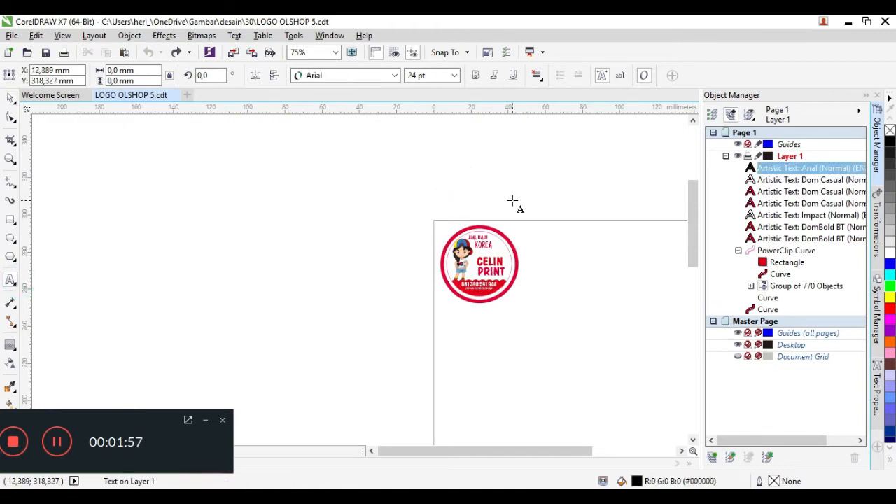
{"action": "type", "text": "paswod"}
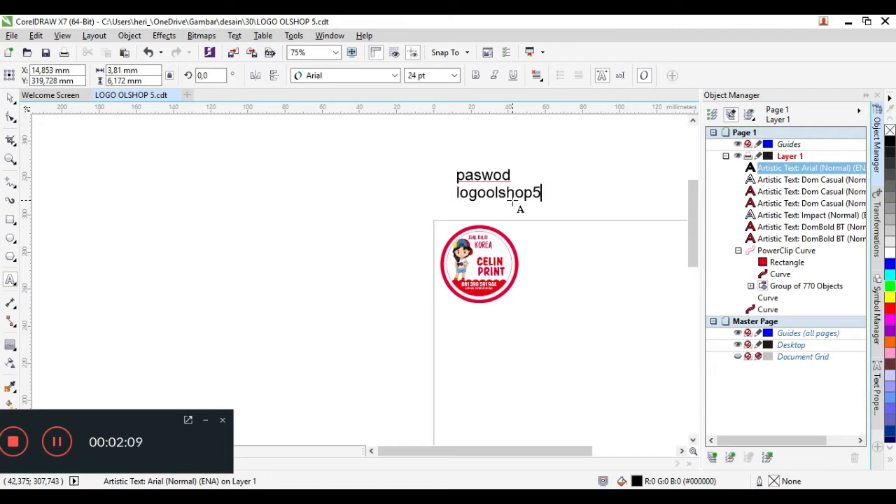
Center-align both lines of the password note and move it farther above the page.
{"action": "left_click_drag", "start_coordinate": [544, 195], "coordinate": [454, 164]}
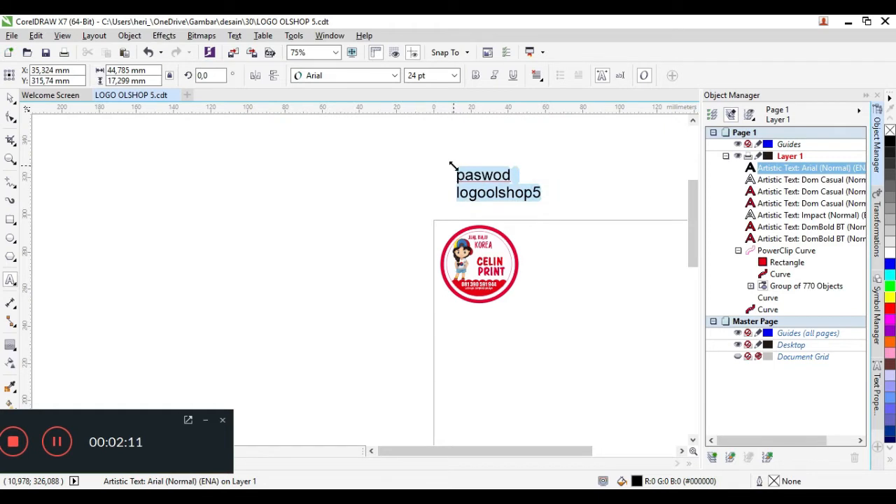
{"action": "left_click", "coordinate": [536, 75]}
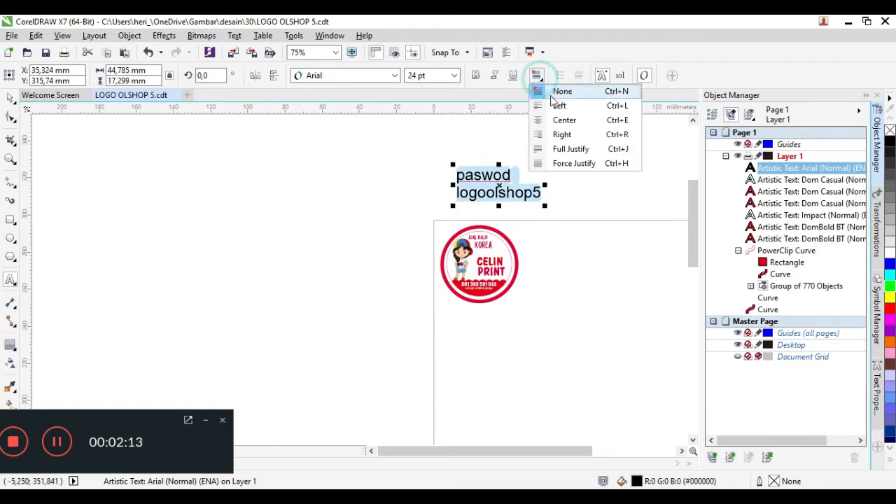
{"action": "left_click", "coordinate": [557, 120]}
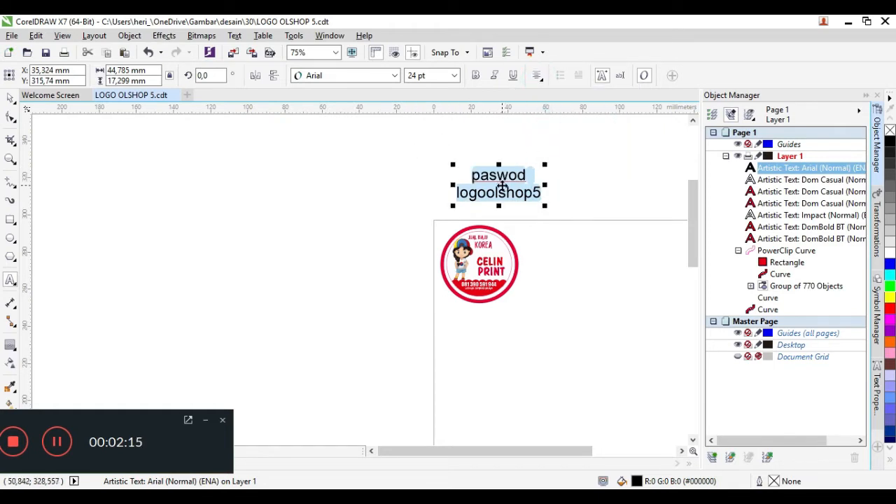
{"action": "left_click_drag", "start_coordinate": [502, 186], "coordinate": [512, 141]}
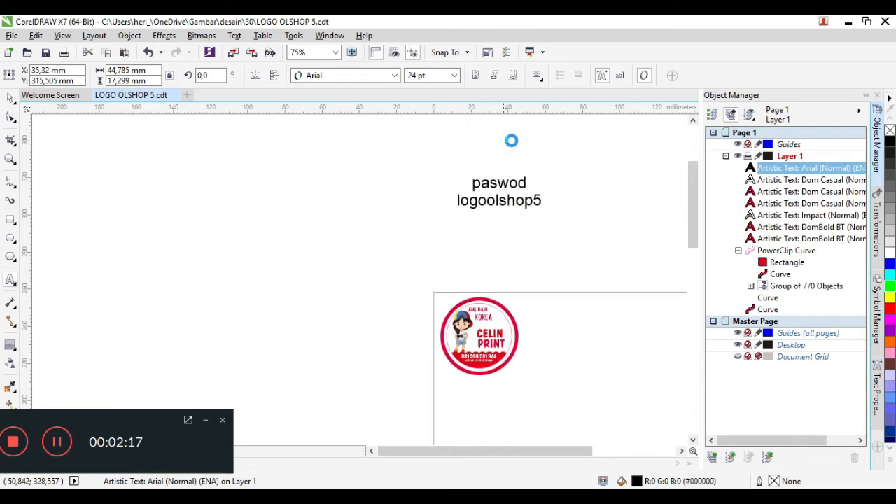
{"action": "left_click", "coordinate": [556, 206]}
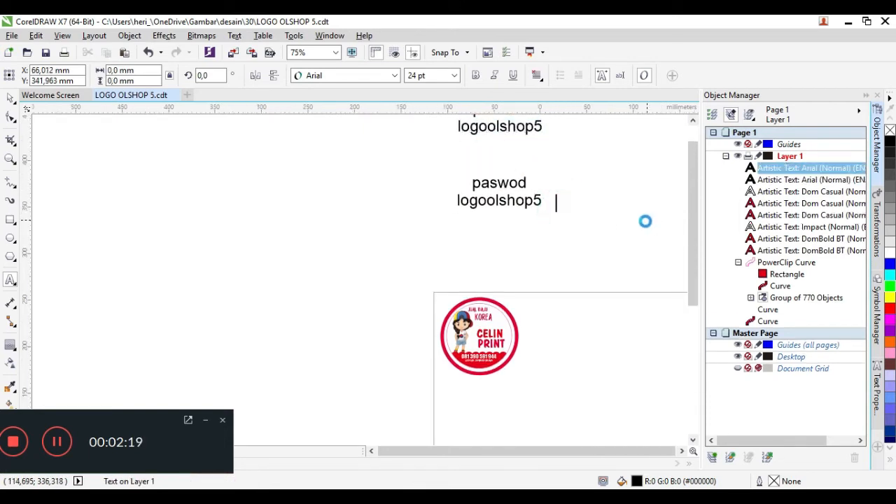
Try to convert the logo to a bitmap by framing it with the Text tool and applying Convert to Bitmap.
{"action": "scroll", "coordinate": [645, 221], "scroll_direction": "down", "scroll_amount": 4}
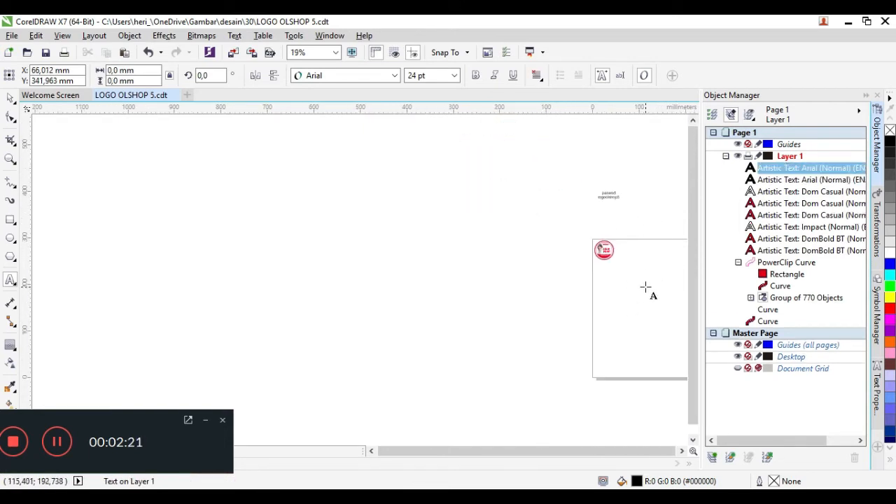
{"action": "scroll", "coordinate": [645, 287], "scroll_direction": "up", "scroll_amount": 4}
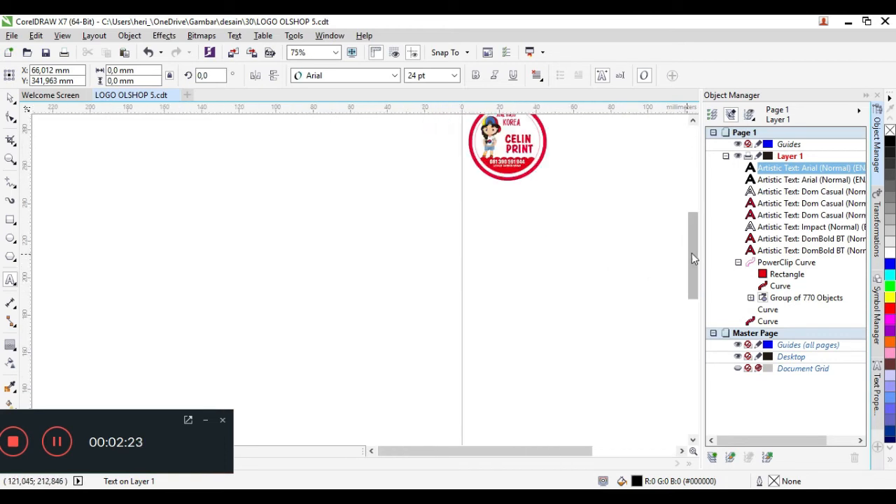
{"action": "left_click_drag", "start_coordinate": [691, 258], "coordinate": [688, 233]}
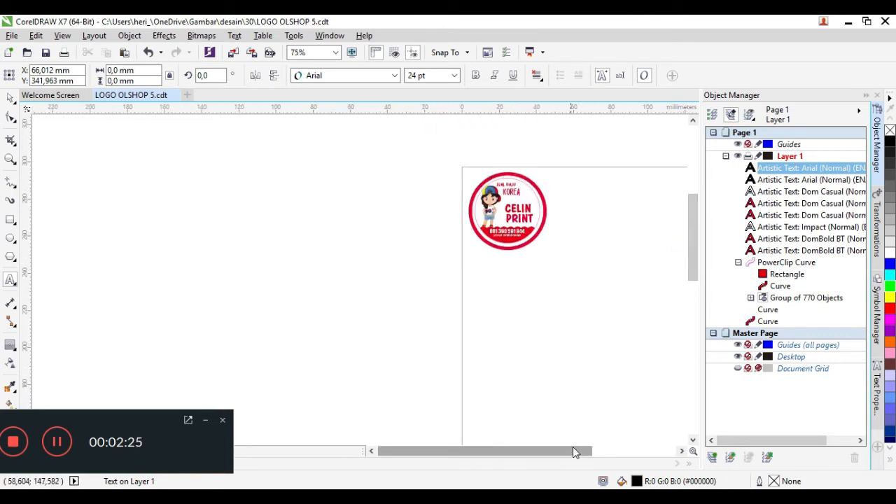
{"action": "left_click_drag", "start_coordinate": [573, 448], "coordinate": [590, 442]}
{"action": "left_click_drag", "start_coordinate": [200, 159], "coordinate": [398, 275]}
{"action": "left_click", "coordinate": [201, 35]}
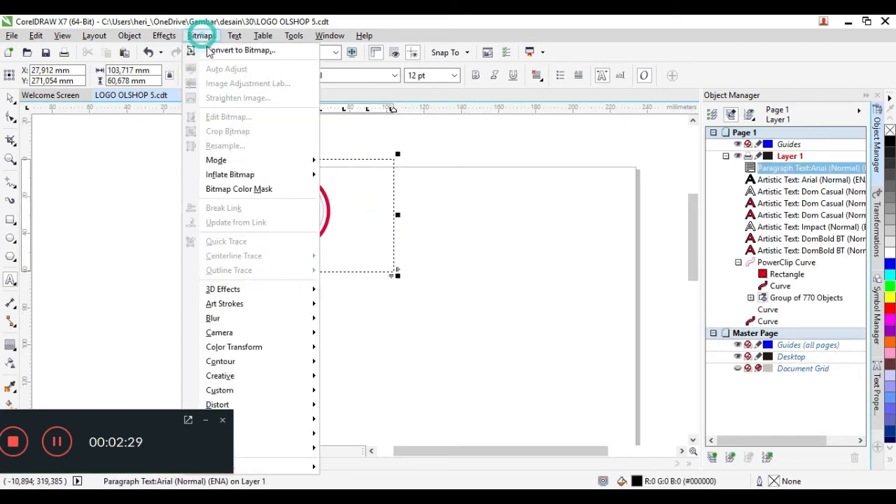
{"action": "left_click", "coordinate": [225, 51]}
{"action": "left_click", "coordinate": [407, 327]}
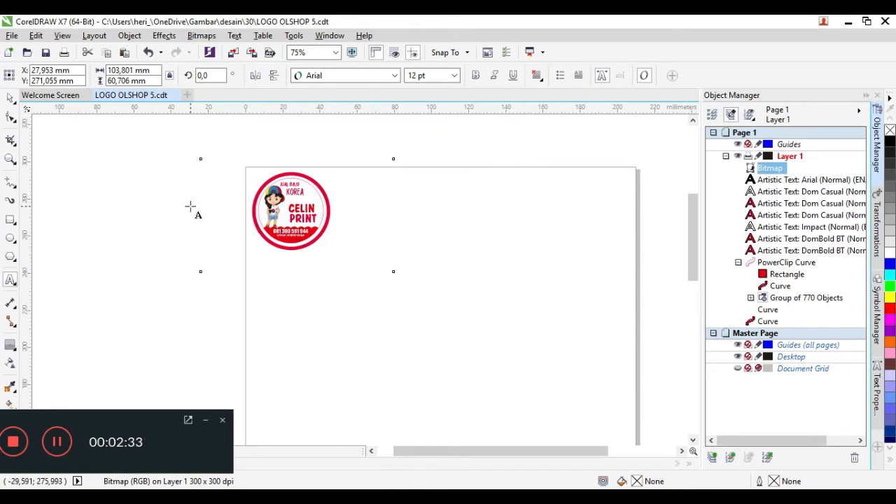
Undo the bitmap conversion of the paragraph text frame and delete the frame over the logo.
{"action": "left_click", "coordinate": [12, 99]}
{"action": "left_click", "coordinate": [133, 144]}
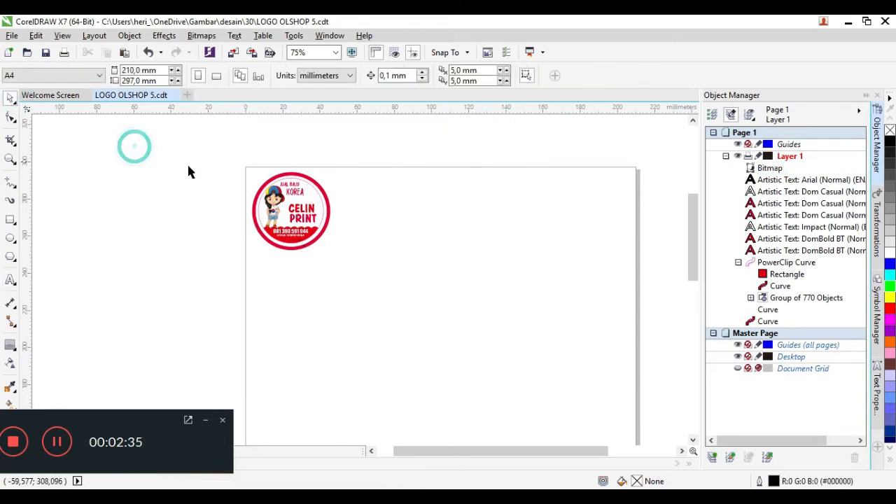
{"action": "left_click", "coordinate": [287, 209]}
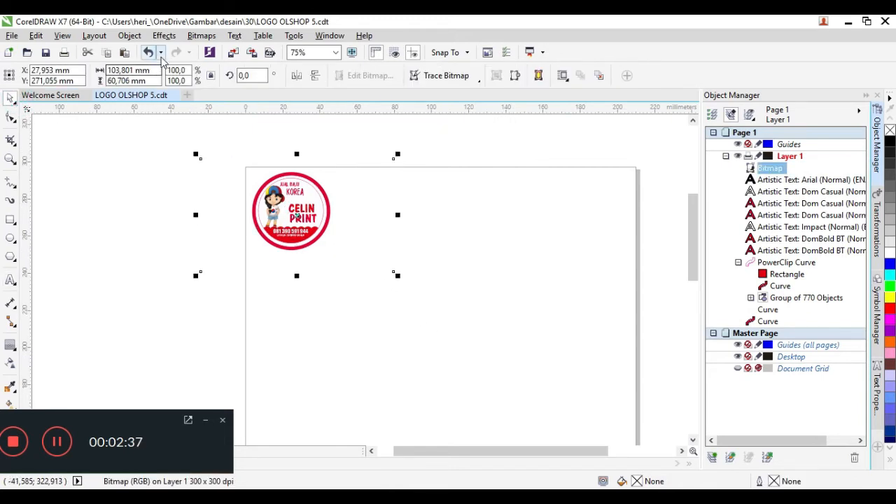
{"action": "key", "text": "ctrl+z"}
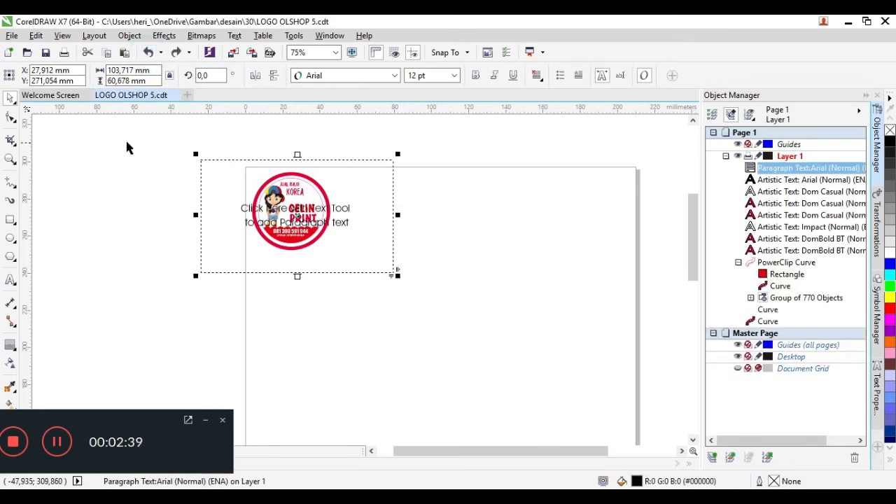
{"action": "right_click", "coordinate": [202, 172]}
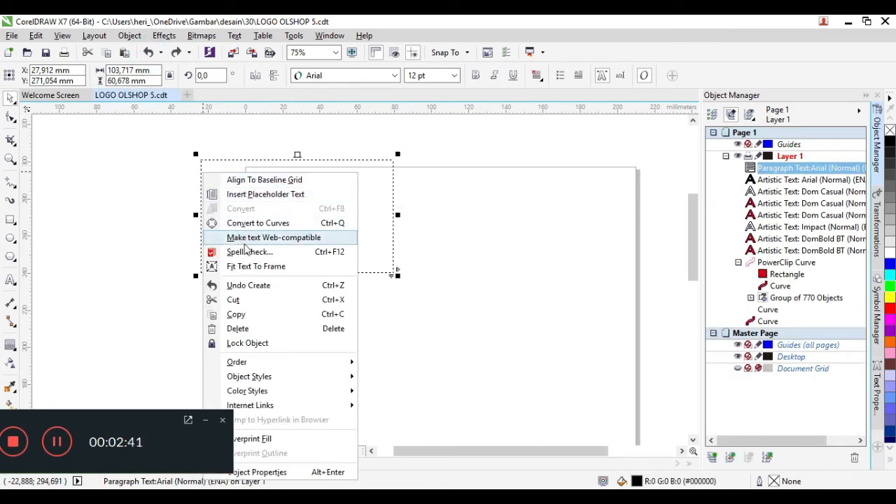
{"action": "left_click", "coordinate": [243, 329]}
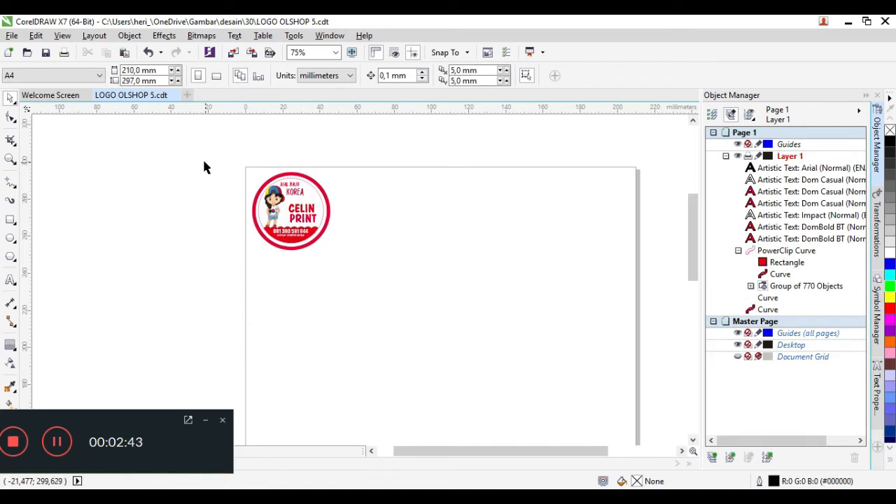
Convert all the logo's objects to one 300 dpi RGB Color (24-bit) bitmap with anti-aliasing and transparent background.
{"action": "left_click_drag", "start_coordinate": [199, 155], "coordinate": [369, 255]}
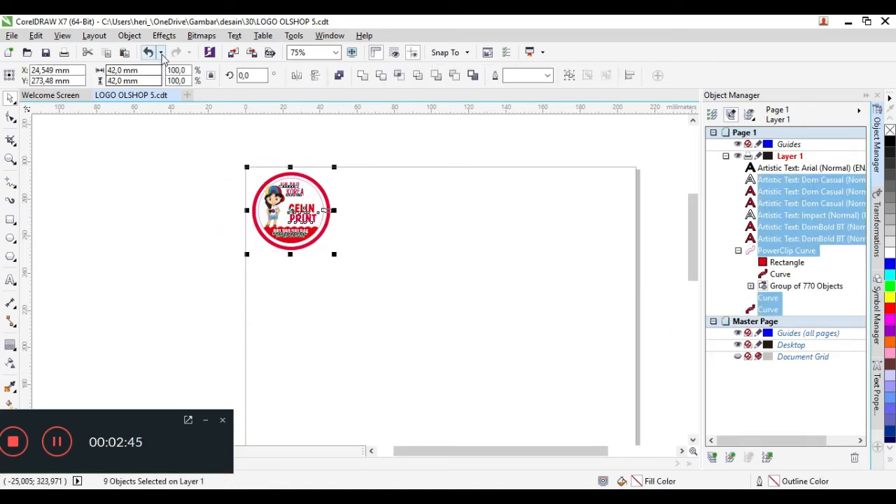
{"action": "left_click", "coordinate": [202, 35]}
{"action": "left_click", "coordinate": [220, 53]}
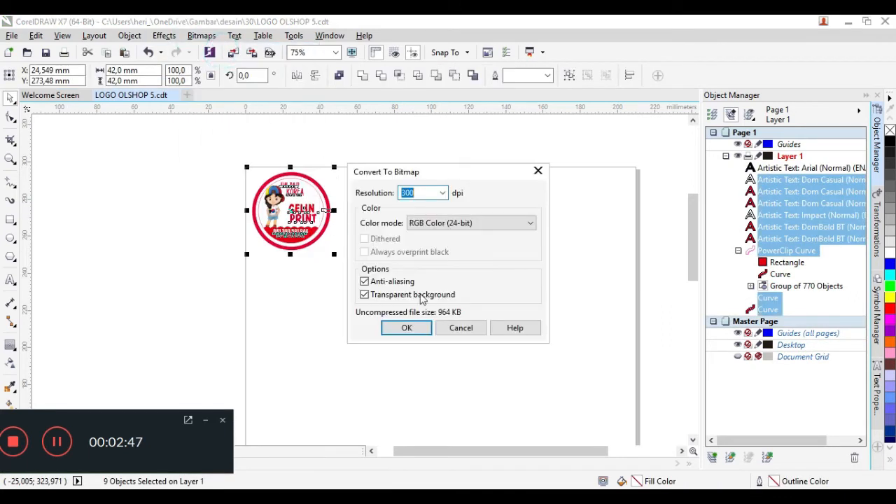
{"action": "left_click", "coordinate": [406, 328]}
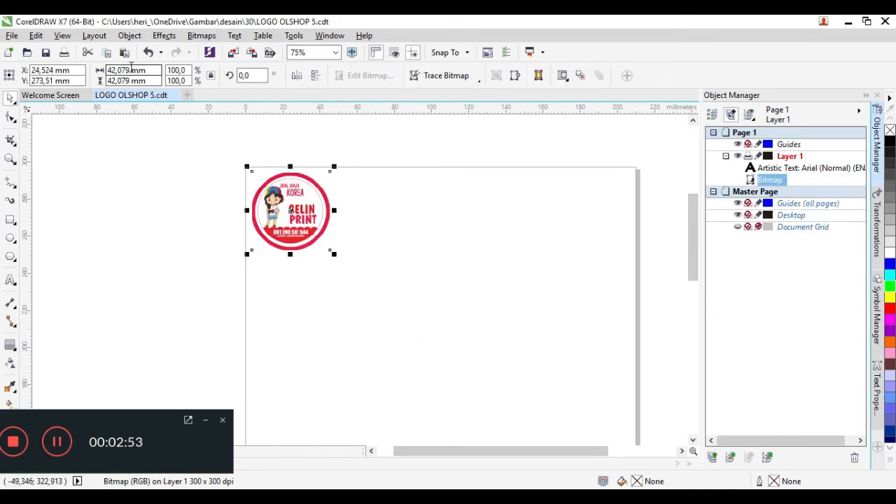
Resize the logo bitmap to 40 x 40 mm and shift it slightly within the page's upper-left corner.
{"action": "double_click", "coordinate": [132, 72]}
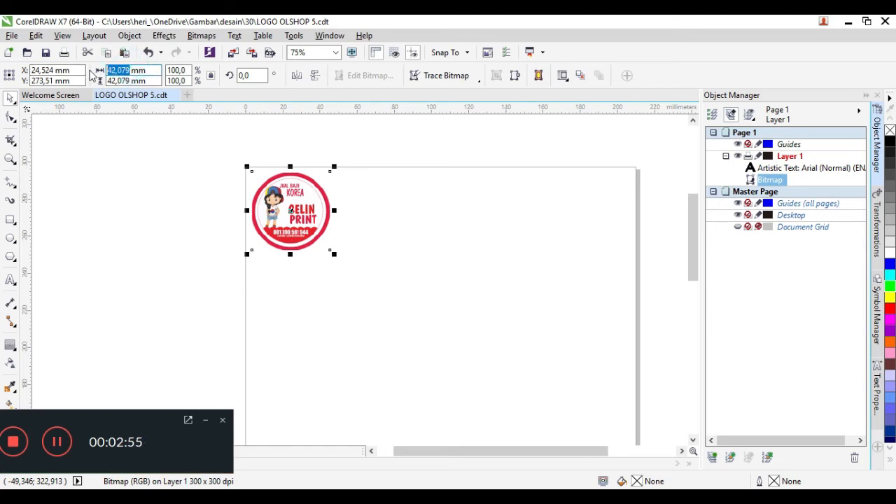
{"action": "type", "text": "40"}
{"action": "key", "text": "Return"}
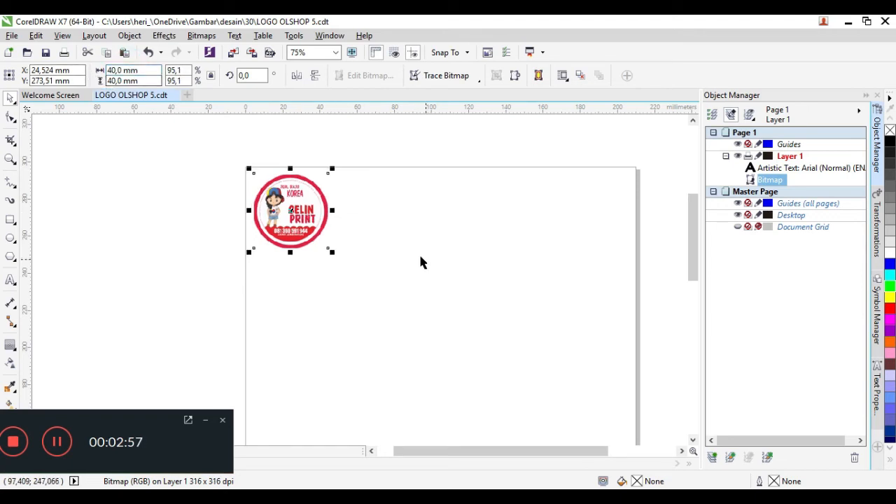
{"action": "left_click_drag", "start_coordinate": [289, 208], "coordinate": [293, 211]}
Make 4 copies of the logo bitmap in a row to its right with a 40 mm horizontal relative offset.
{"action": "left_click_drag", "start_coordinate": [494, 450], "coordinate": [504, 450]}
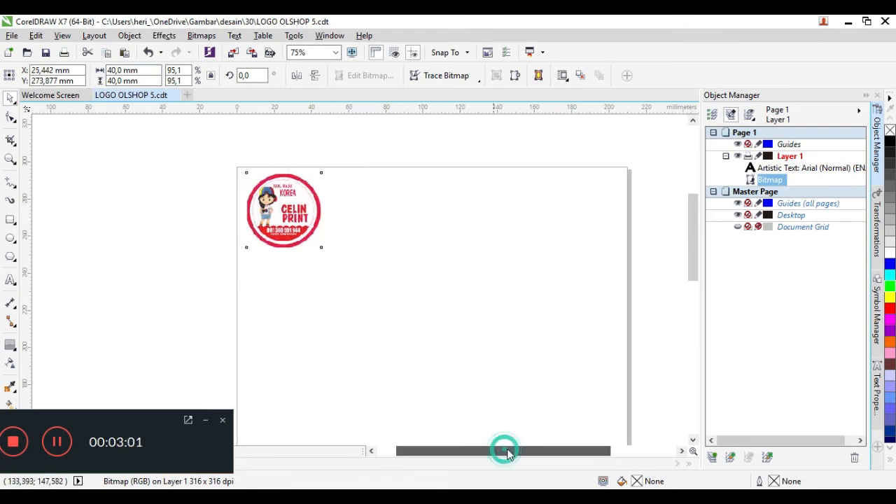
{"action": "left_click", "coordinate": [878, 233]}
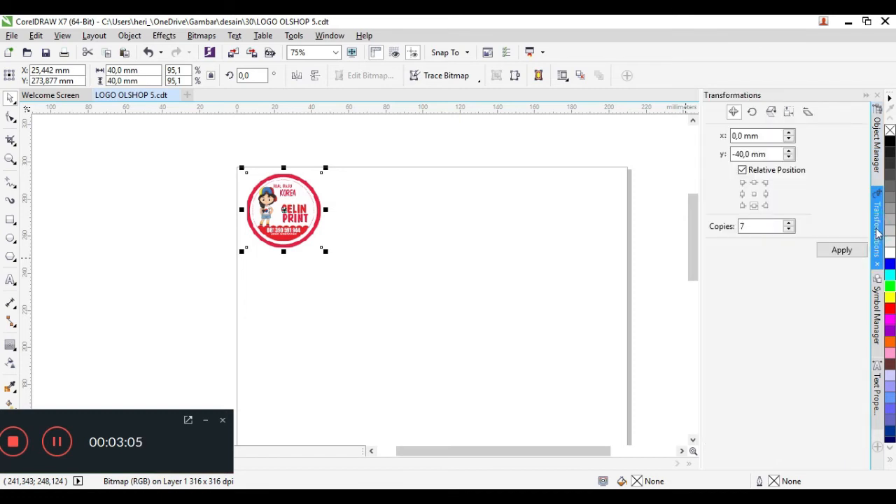
{"action": "left_click", "coordinate": [766, 194]}
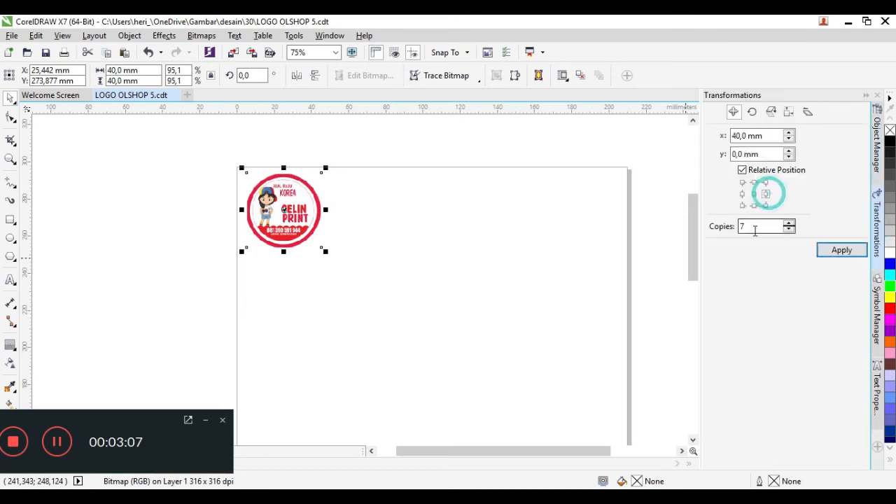
{"action": "double_click", "coordinate": [744, 227]}
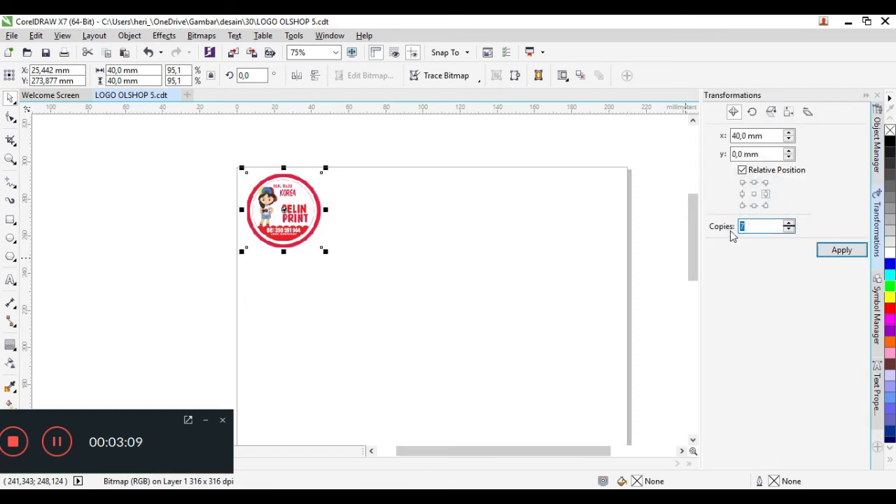
{"action": "key", "text": "Return"}
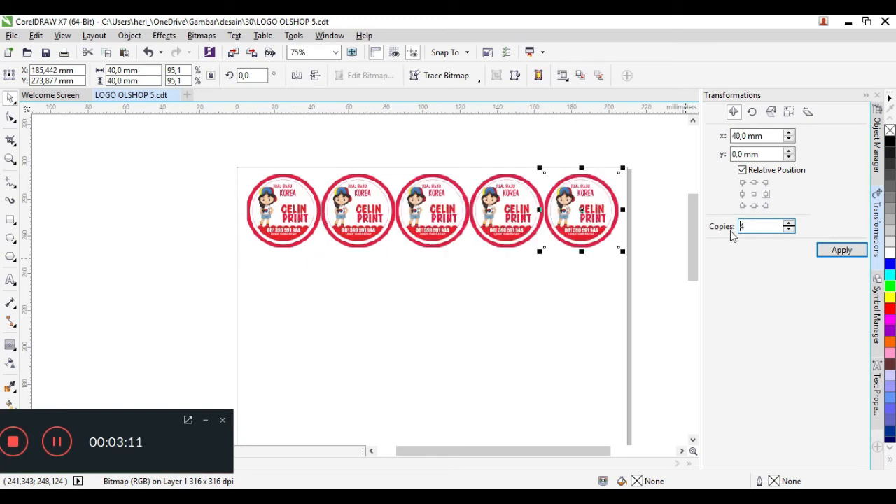
Copy the whole row of logos 6 times down the page with a relative offset of 0 mm horizontally and -40 mm vertically.
{"action": "left_click_drag", "start_coordinate": [242, 147], "coordinate": [634, 318]}
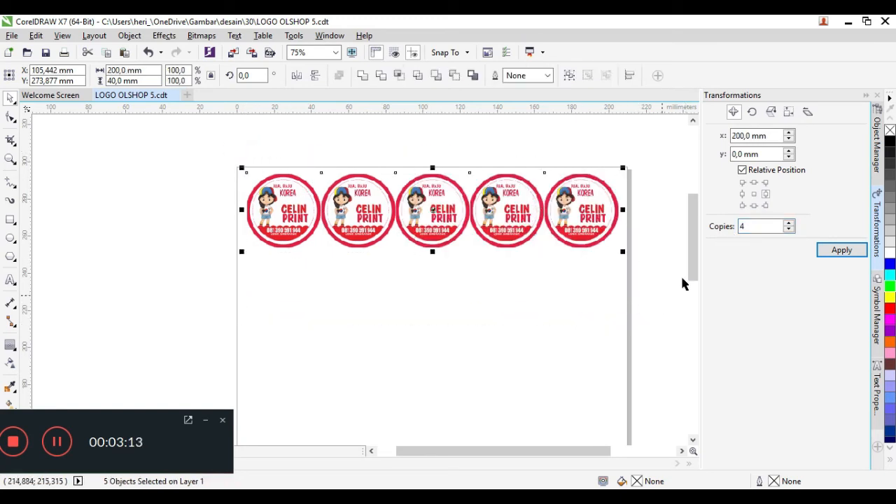
{"action": "double_click", "coordinate": [753, 228]}
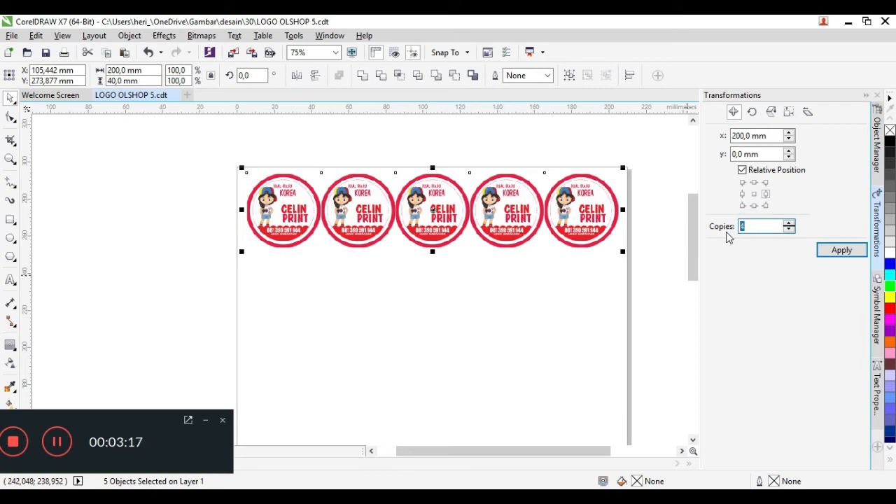
{"action": "left_click", "coordinate": [836, 254]}
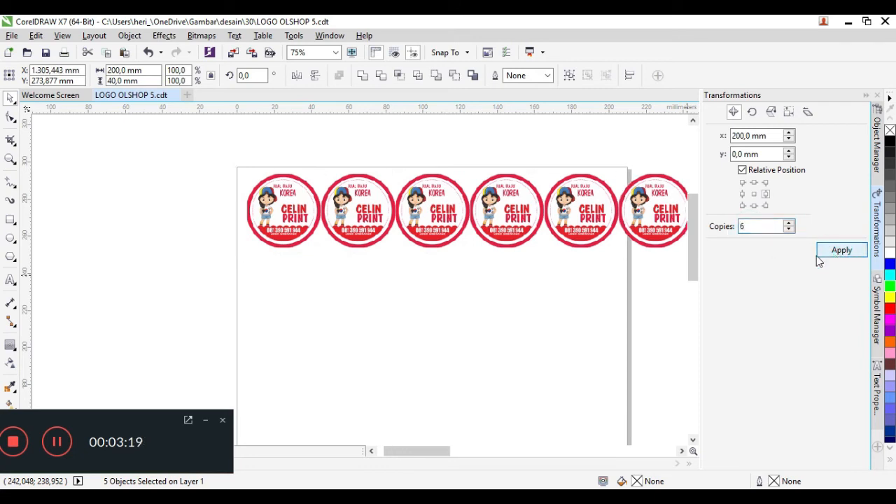
{"action": "left_click", "coordinate": [148, 51]}
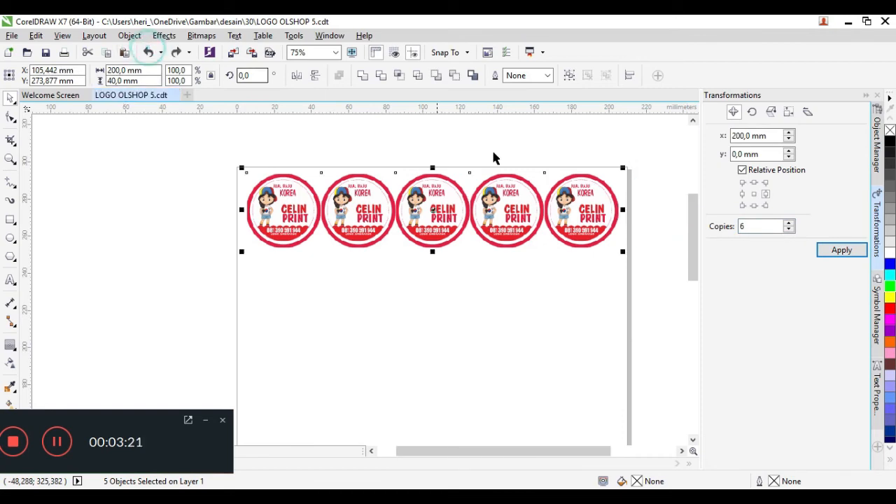
{"action": "left_click", "coordinate": [841, 250]}
{"action": "left_click_drag", "start_coordinate": [696, 248], "coordinate": [700, 277]}
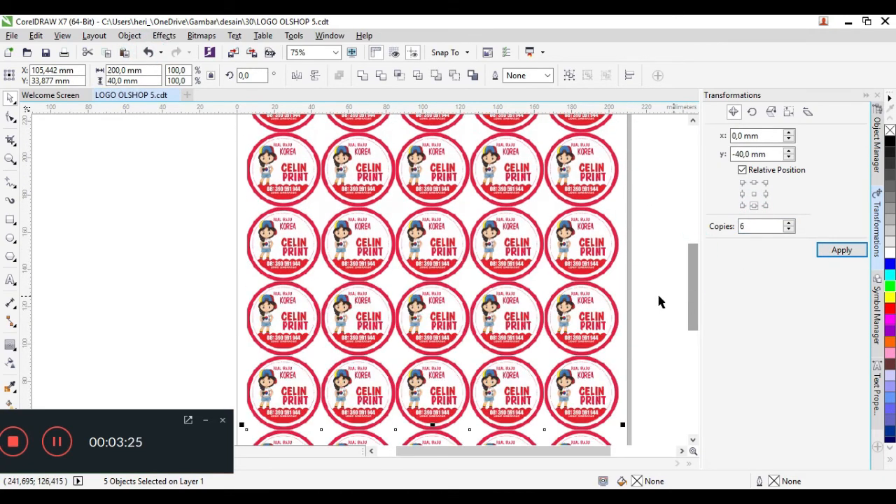
Inspect the page filled with logo copies, checking the overall grid layout and the close-up detail of a single logo.
{"action": "scroll", "coordinate": [647, 297], "scroll_direction": "down", "scroll_amount": 4}
{"action": "scroll", "coordinate": [654, 315], "scroll_direction": "up", "scroll_amount": 2}
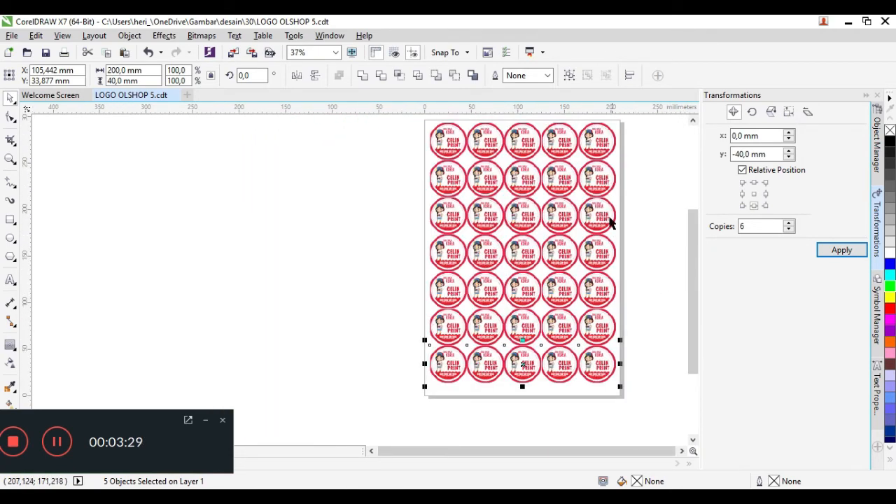
{"action": "scroll", "coordinate": [633, 153], "scroll_direction": "up", "scroll_amount": 2}
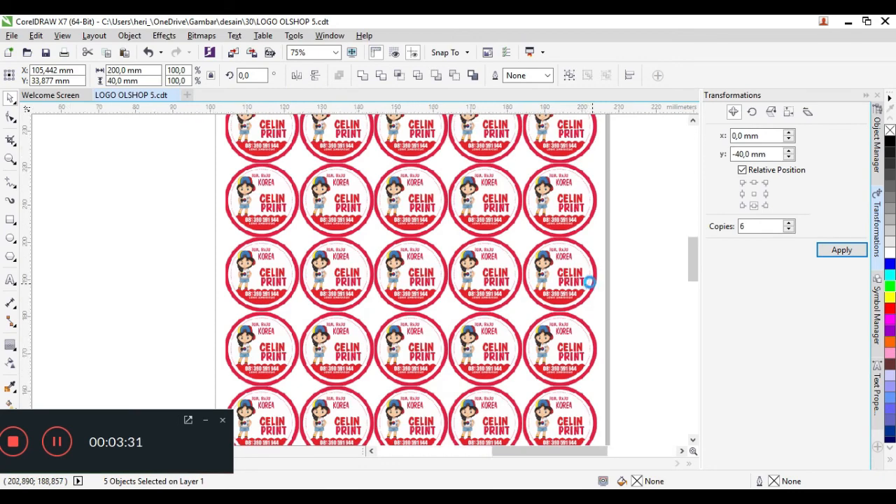
{"action": "scroll", "coordinate": [588, 282], "scroll_direction": "up", "scroll_amount": 2}
{"action": "scroll", "coordinate": [588, 284], "scroll_direction": "up", "scroll_amount": 1}
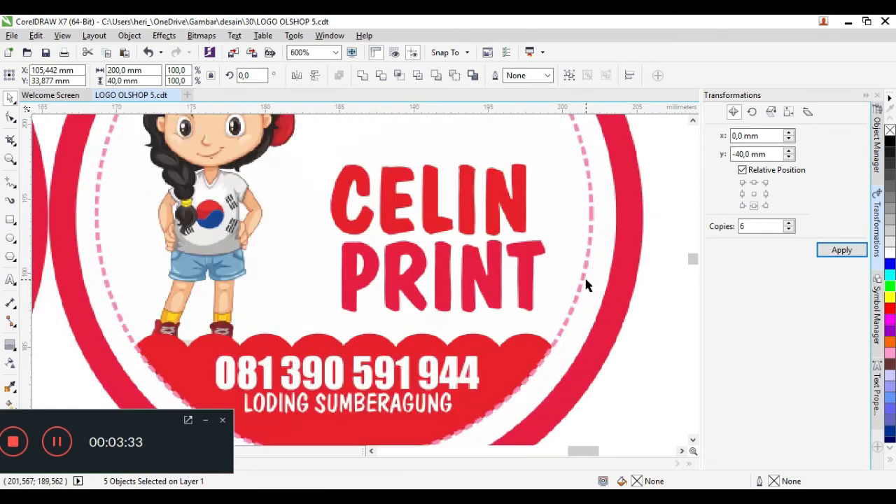
{"action": "scroll", "coordinate": [588, 284], "scroll_direction": "down", "scroll_amount": 1}
{"action": "scroll", "coordinate": [588, 285], "scroll_direction": "down", "scroll_amount": 1}
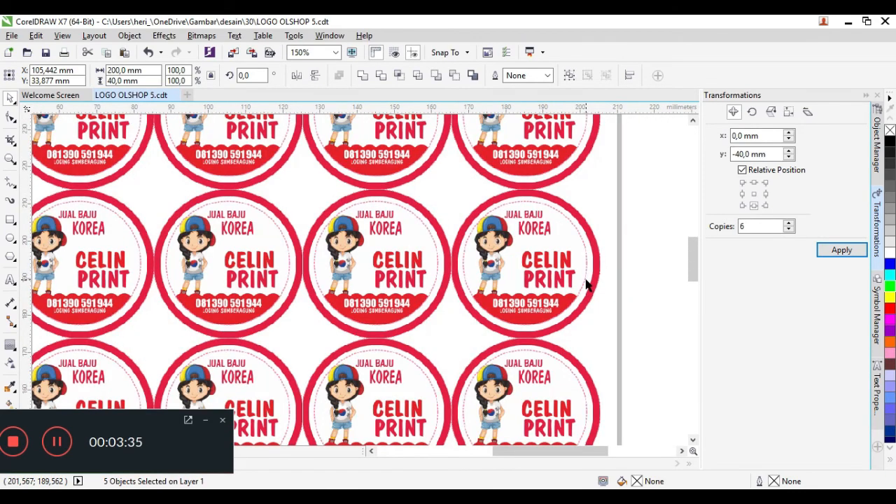
{"action": "scroll", "coordinate": [588, 284], "scroll_direction": "down", "scroll_amount": 1}
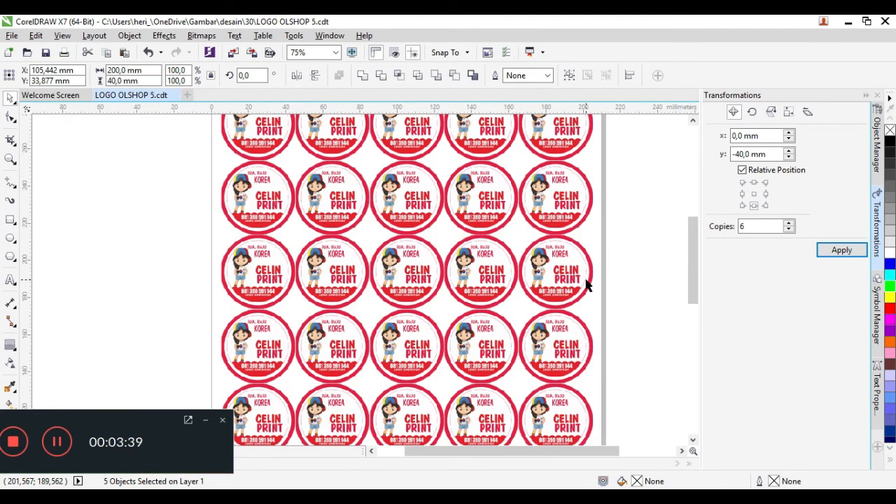
{"action": "left_click_drag", "start_coordinate": [689, 263], "coordinate": [685, 246]}
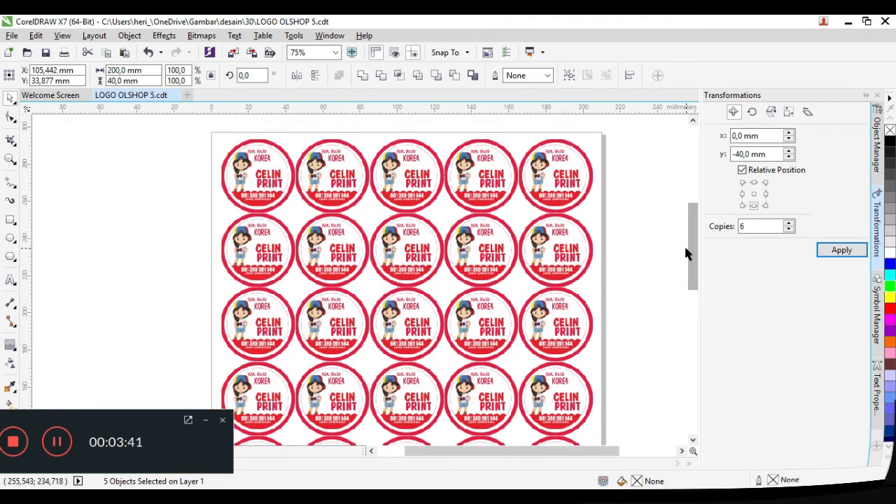